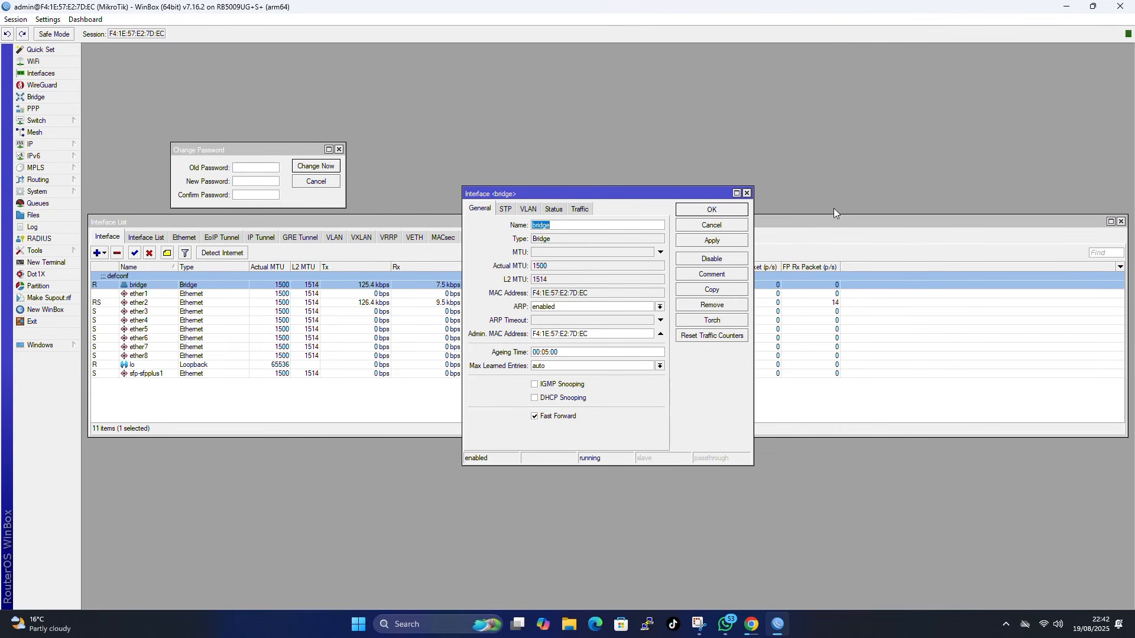
- Close the bridge interface settings and open the System menu
left_click(747, 193)
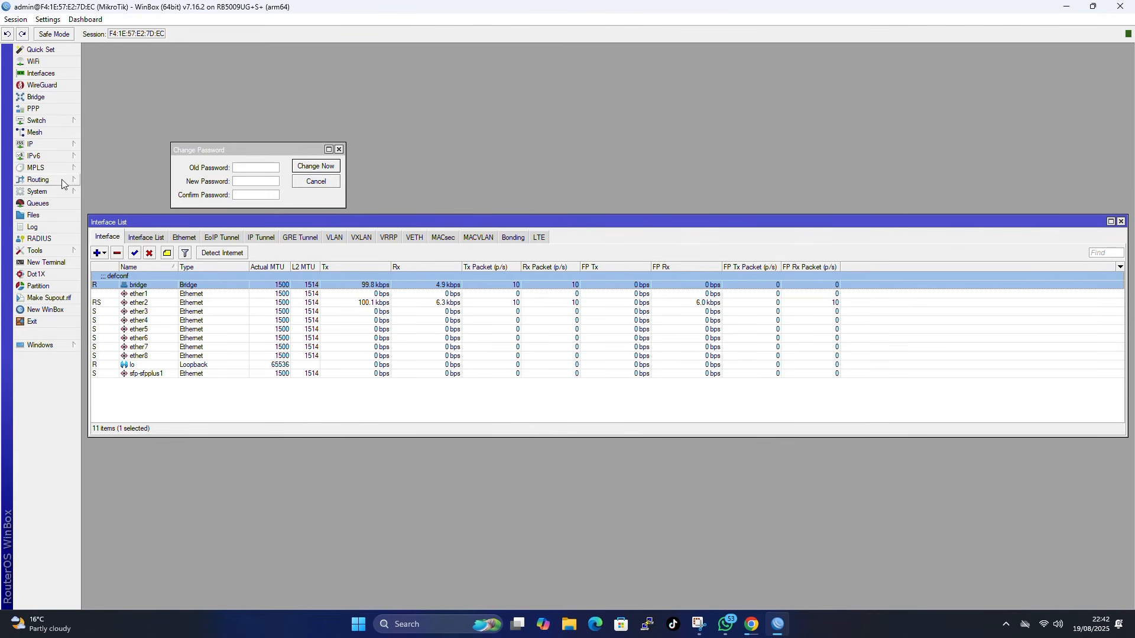
left_click(53, 192)
- Reset the router's configuration with No Default Configuration ticked, confirming the reboot
left_click(133, 402)
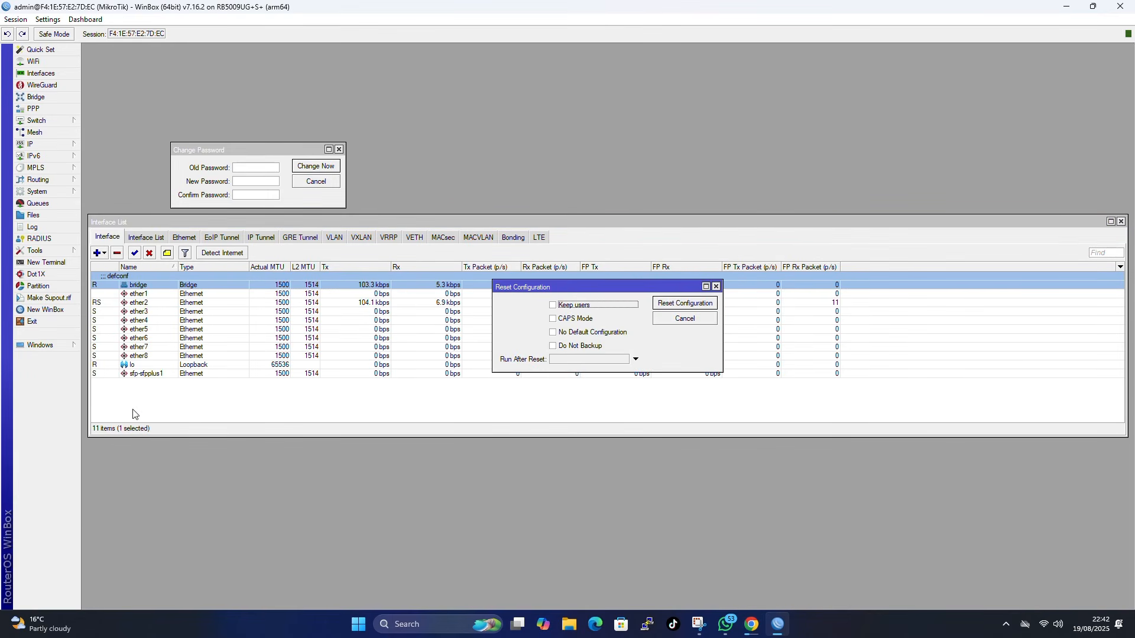
left_click(553, 334)
left_click(691, 305)
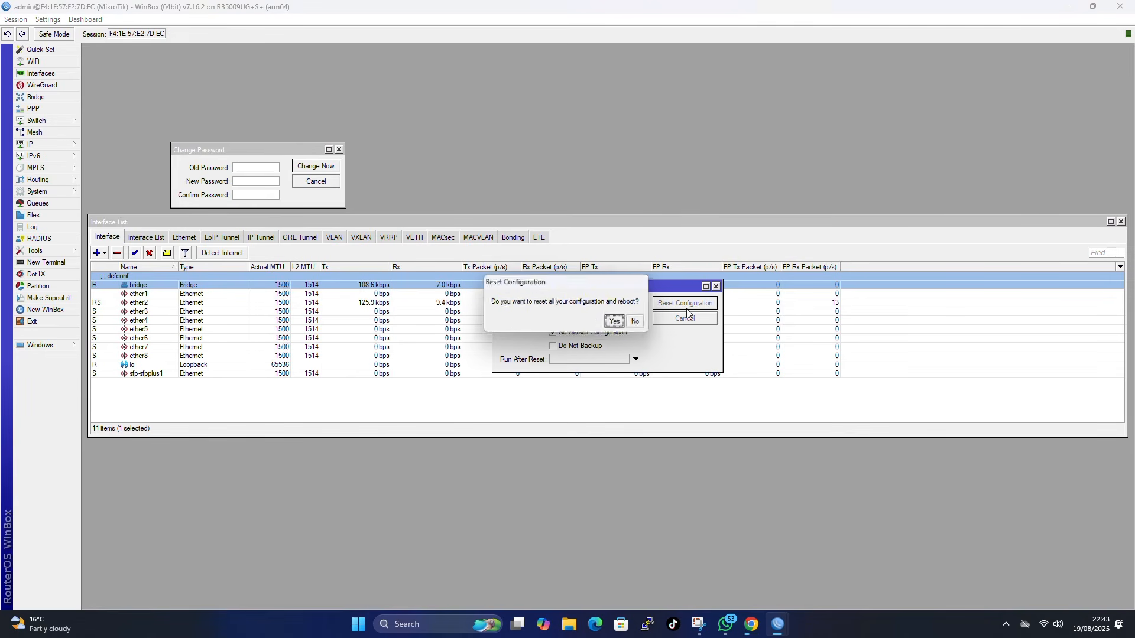
left_click(616, 323)
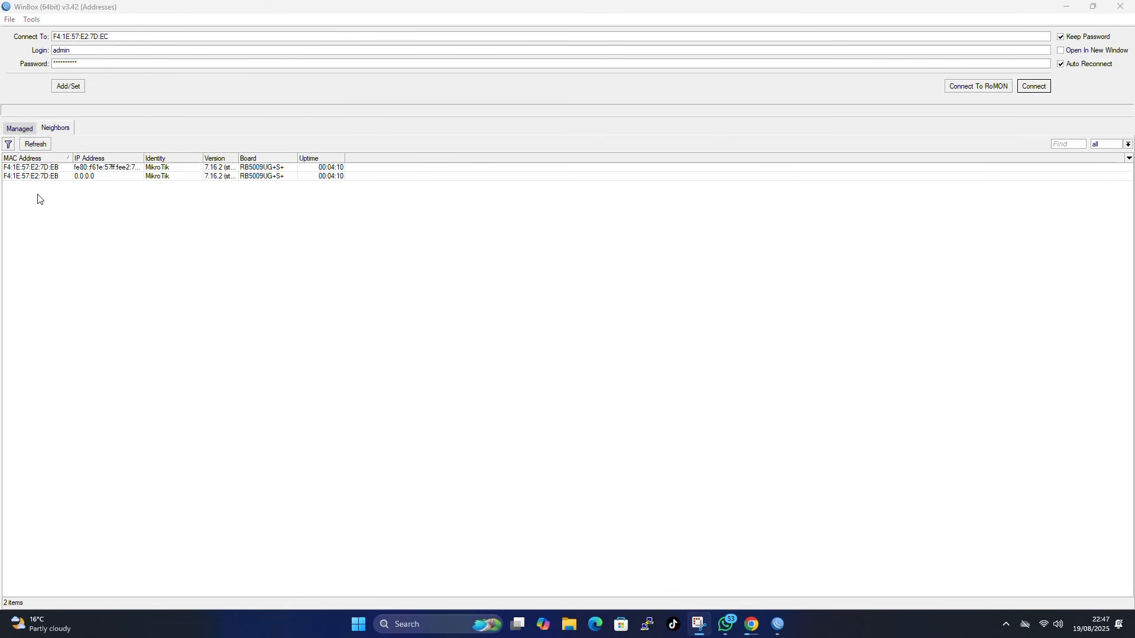
- Pick the rebooted RB5009 from the Neighbors list and connect to it
left_click(56, 169)
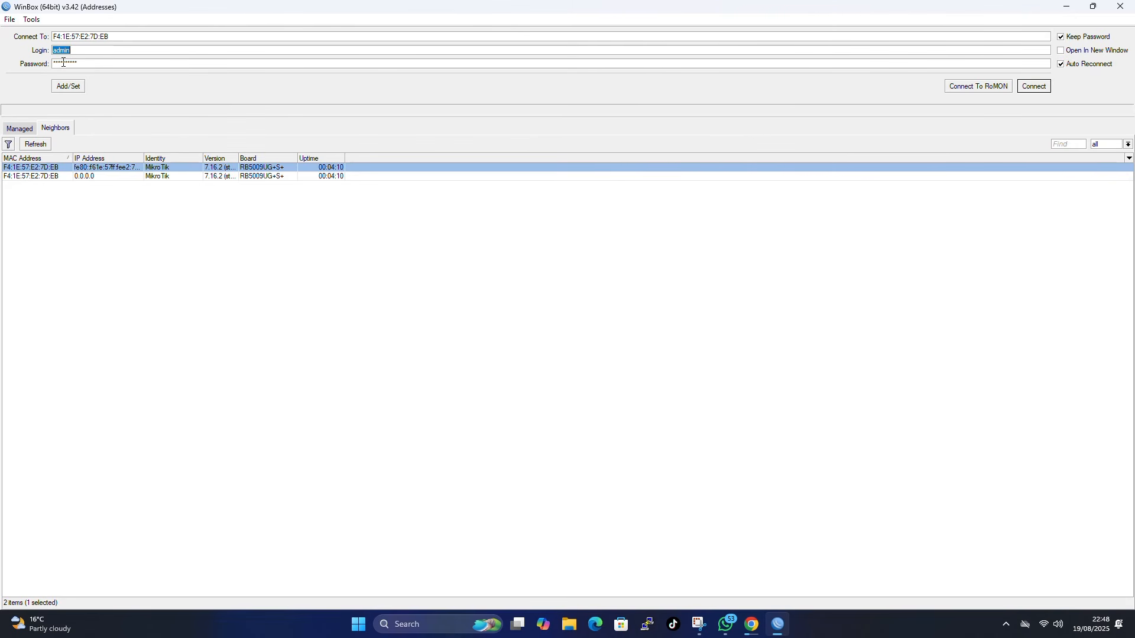
left_click(1035, 87)
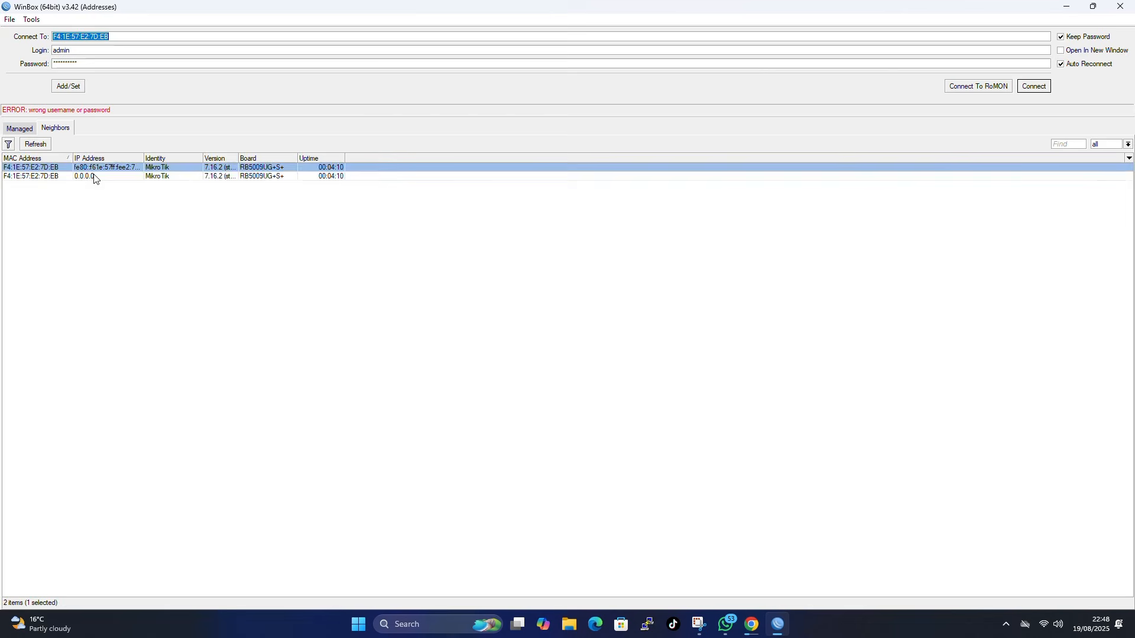
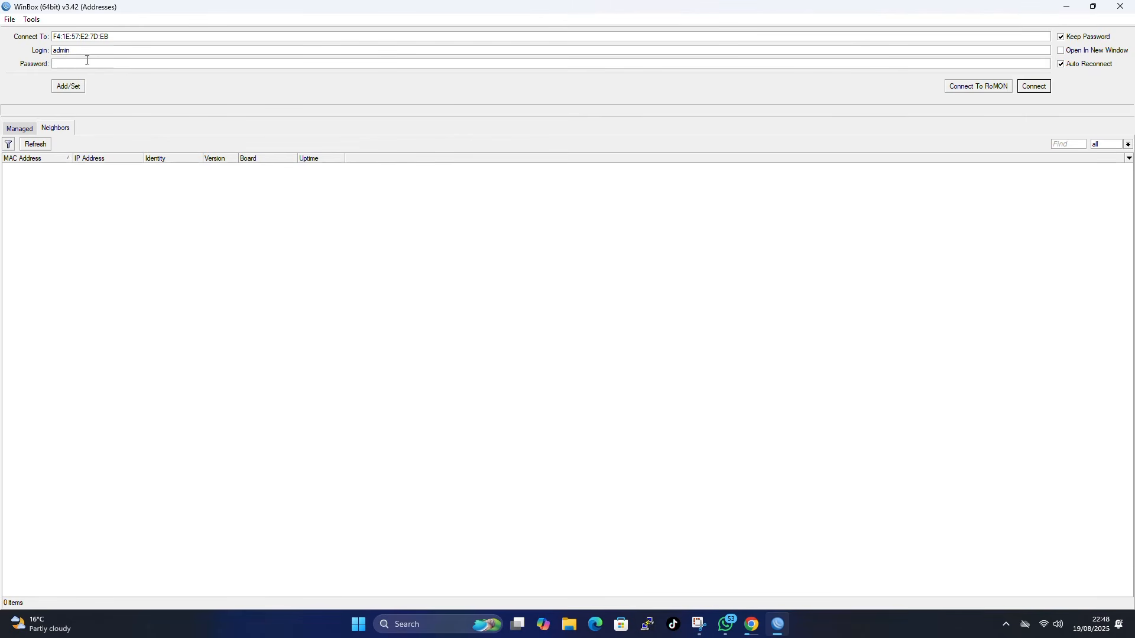
- Connect to the RB5009 as admin with a blank password and maximize the session window
left_click(1032, 85)
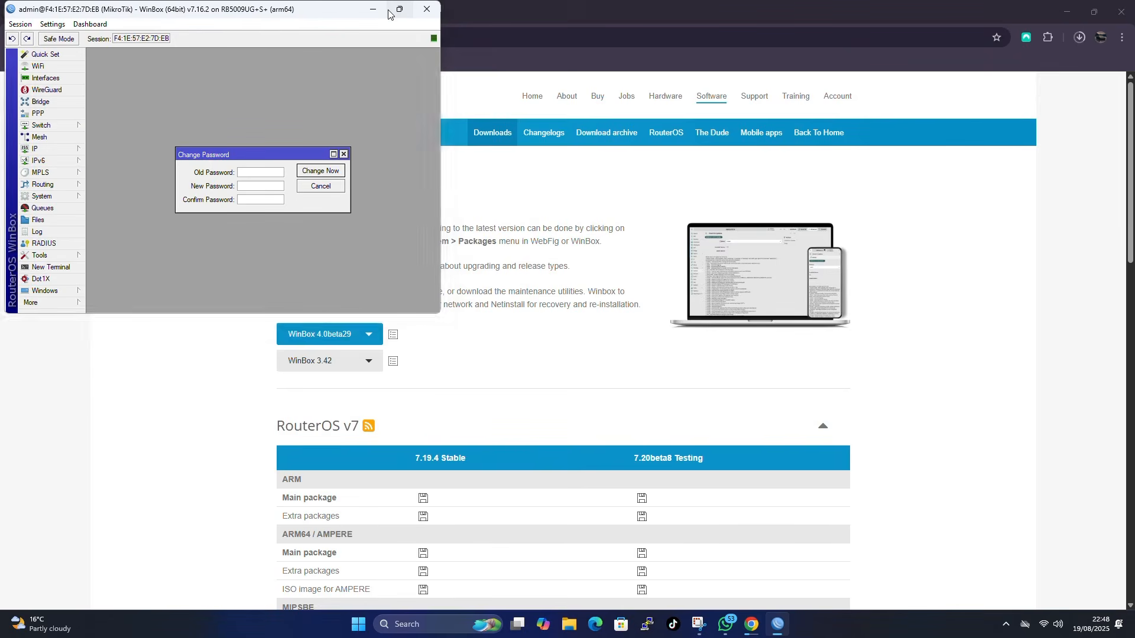
left_click(390, 10)
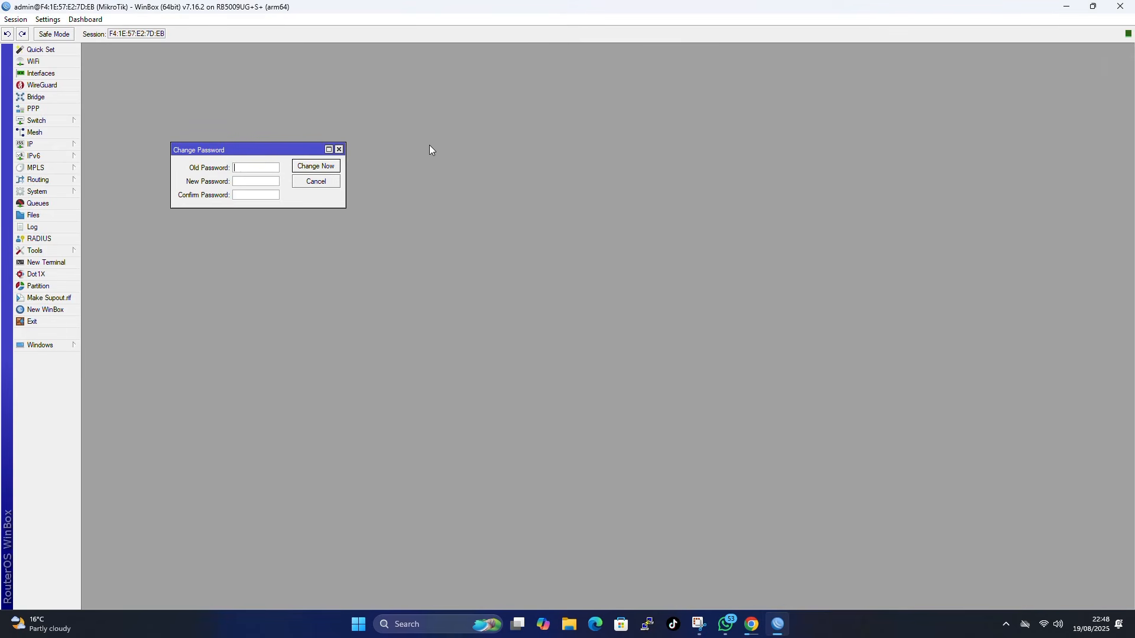
- Enter and confirm a new admin password in the Change Password prompt
left_click_drag(273, 149, 535, 141)
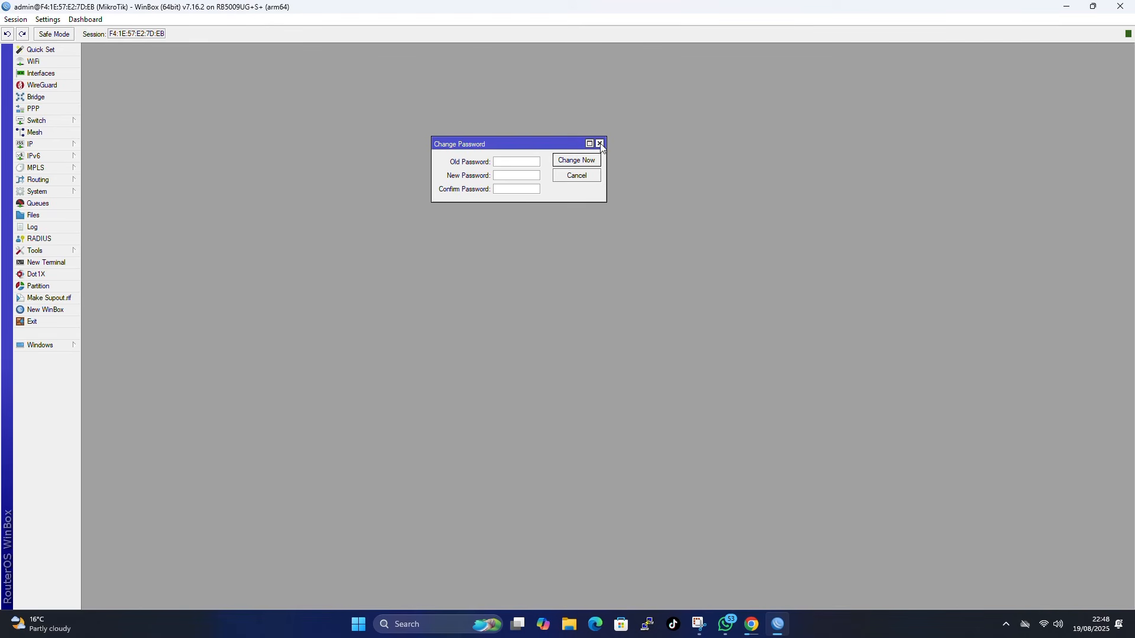
left_click_drag(458, 147, 363, 111)
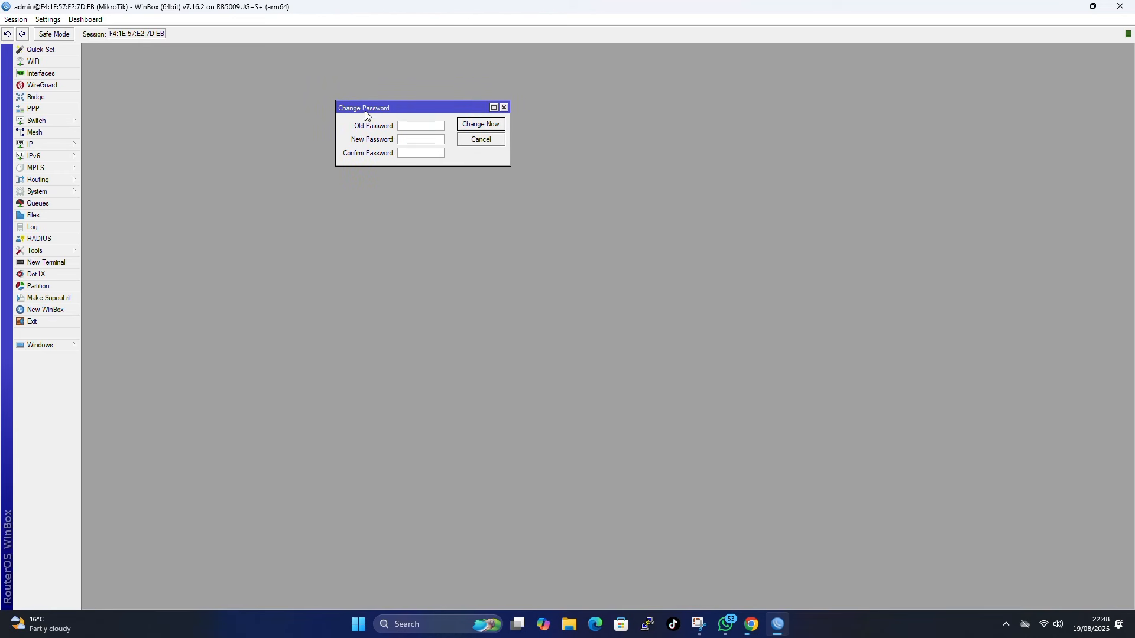
left_click(417, 155)
type("******")
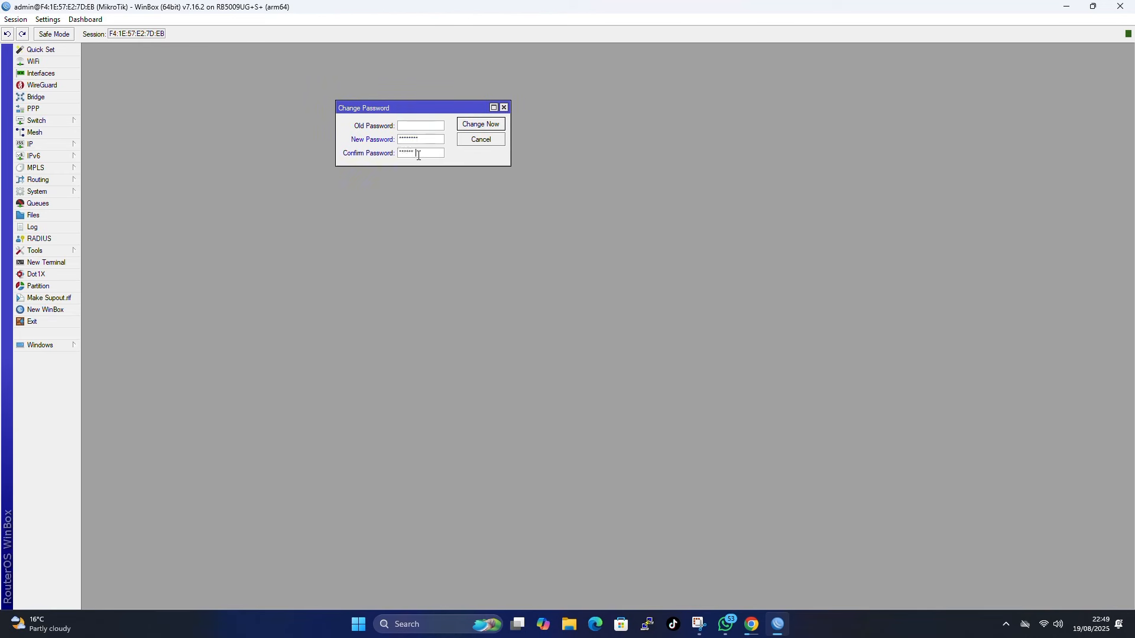
key("Return")
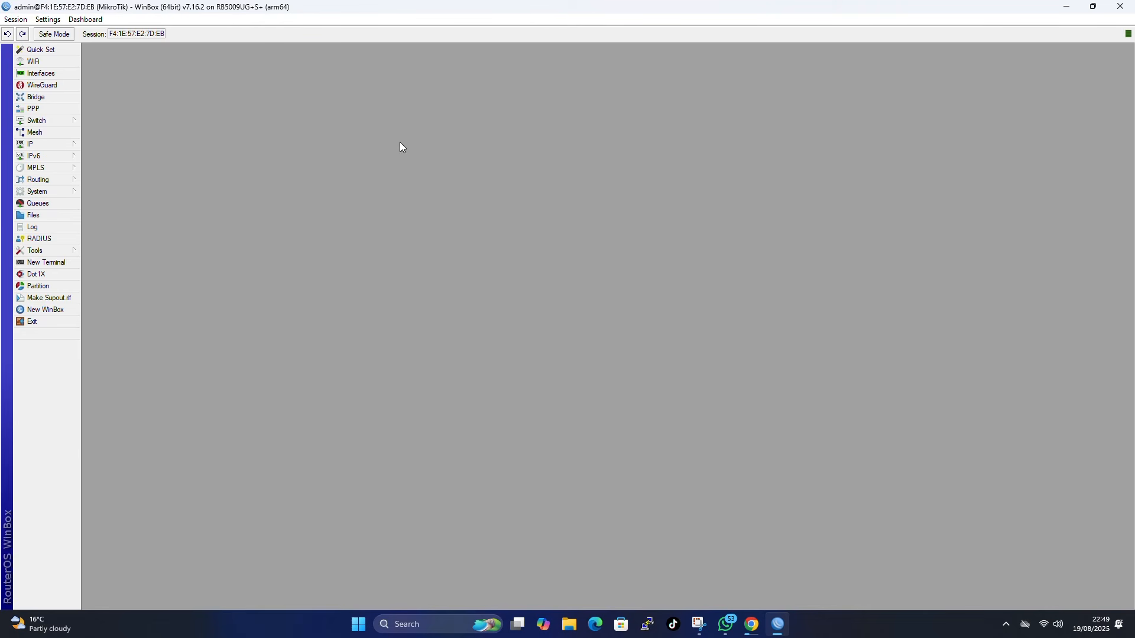
- Add a DHCP client on ether1 so the router obtains 192.168.110.232/24
left_click(48, 145)
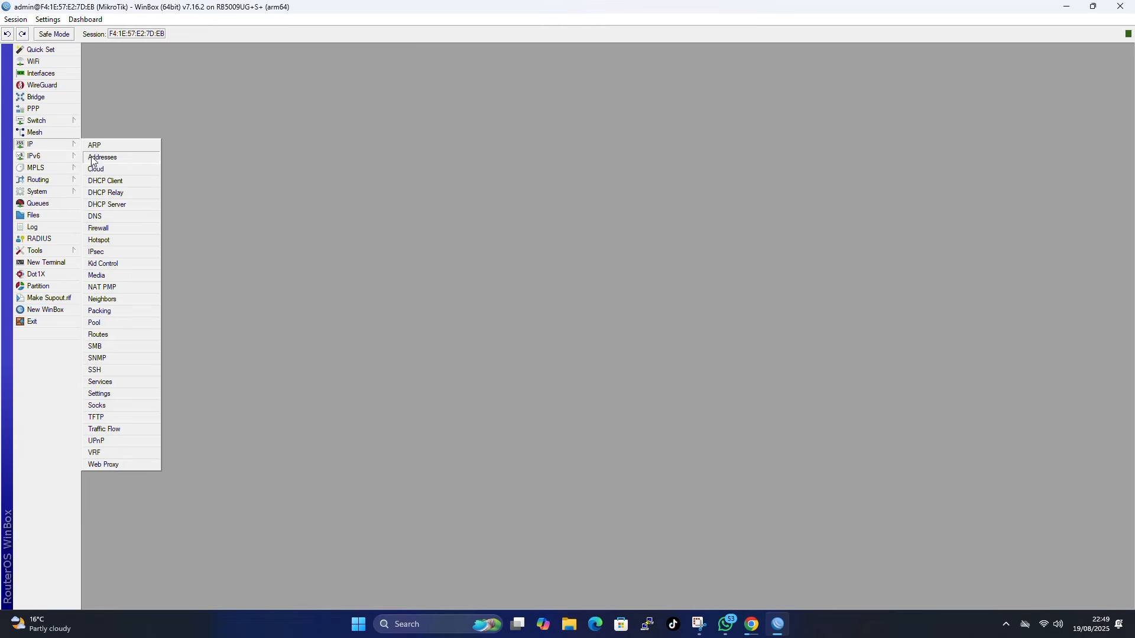
left_click(98, 181)
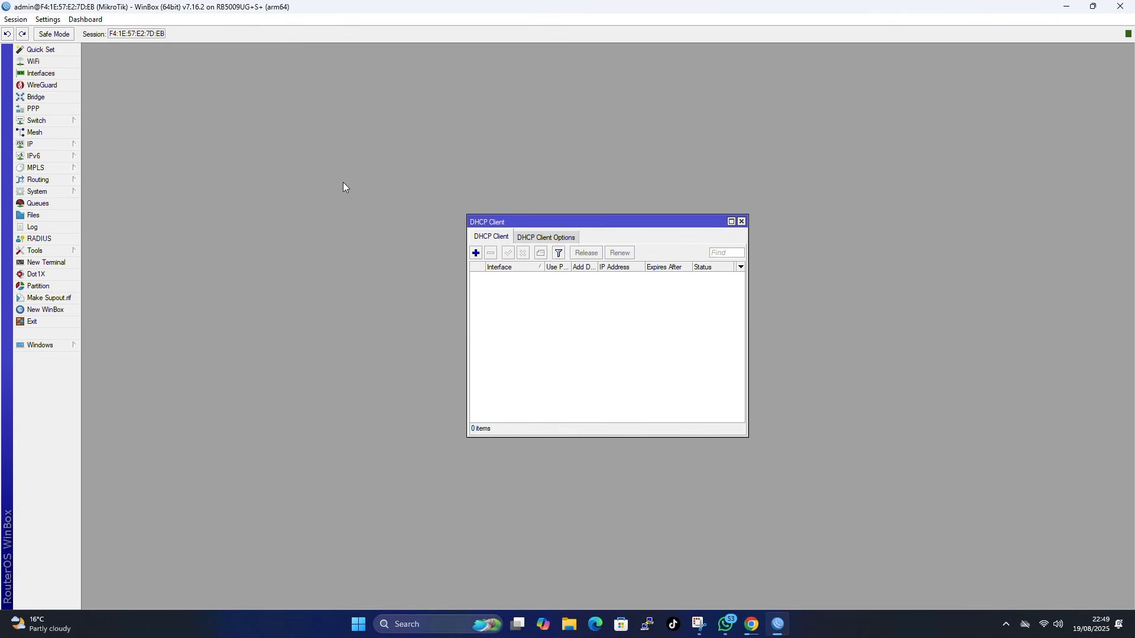
left_click(732, 222)
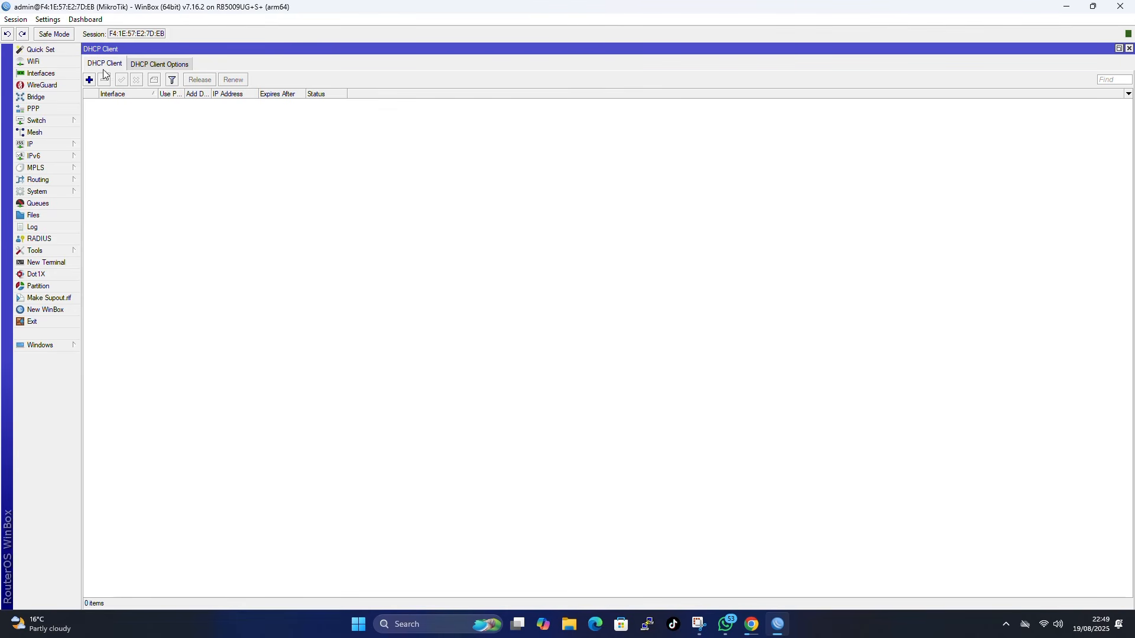
left_click(90, 81)
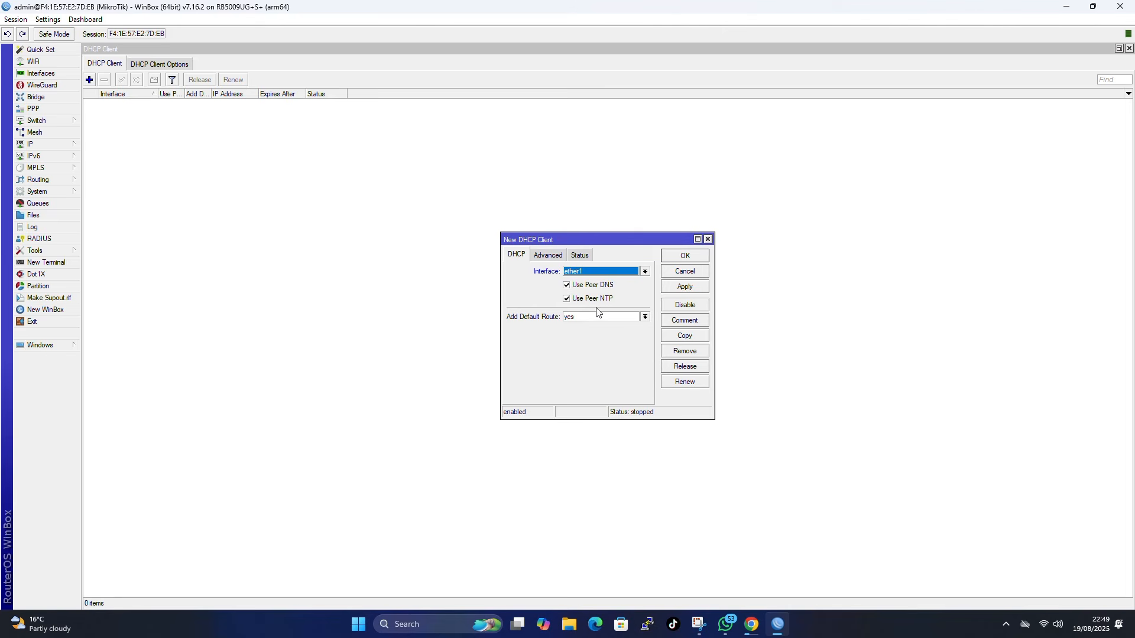
left_click(687, 287)
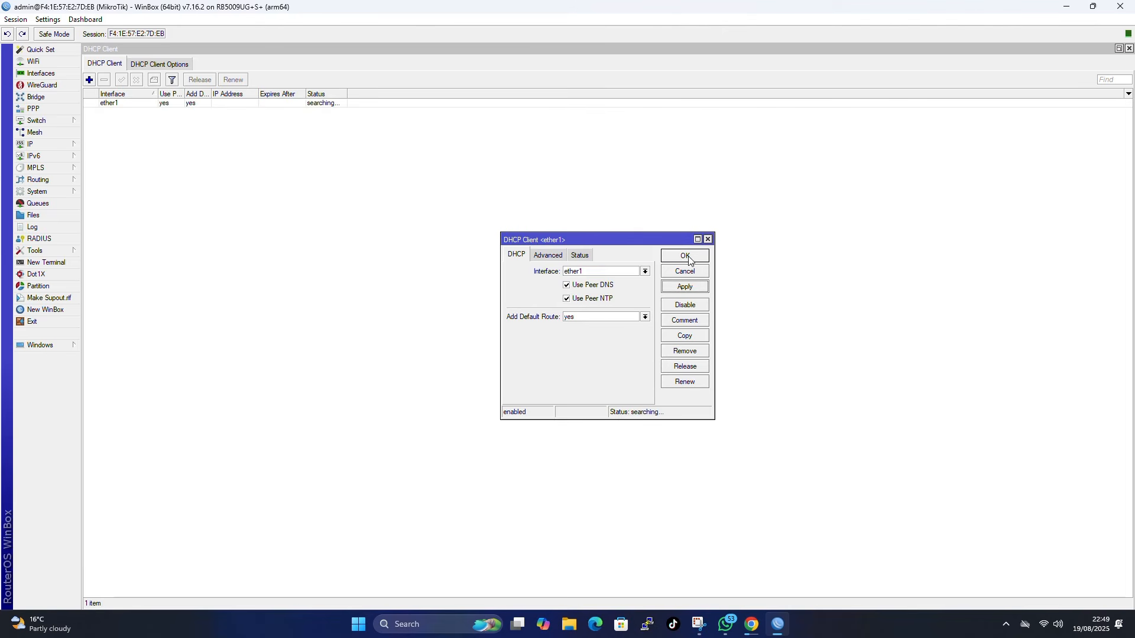
left_click(687, 256)
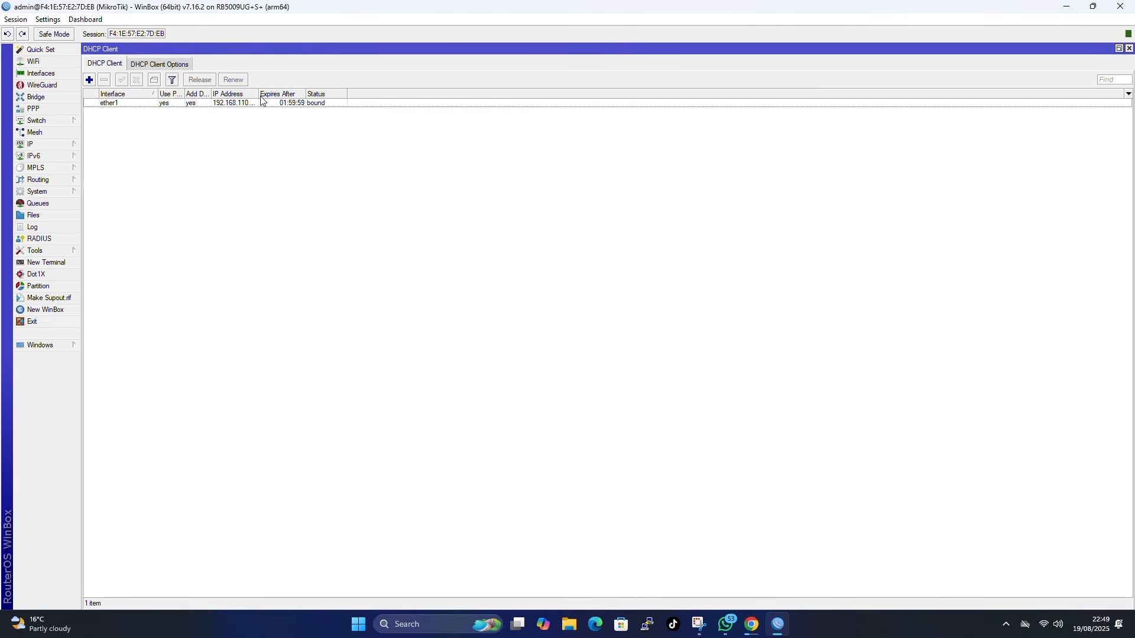
left_click_drag(259, 94, 311, 95)
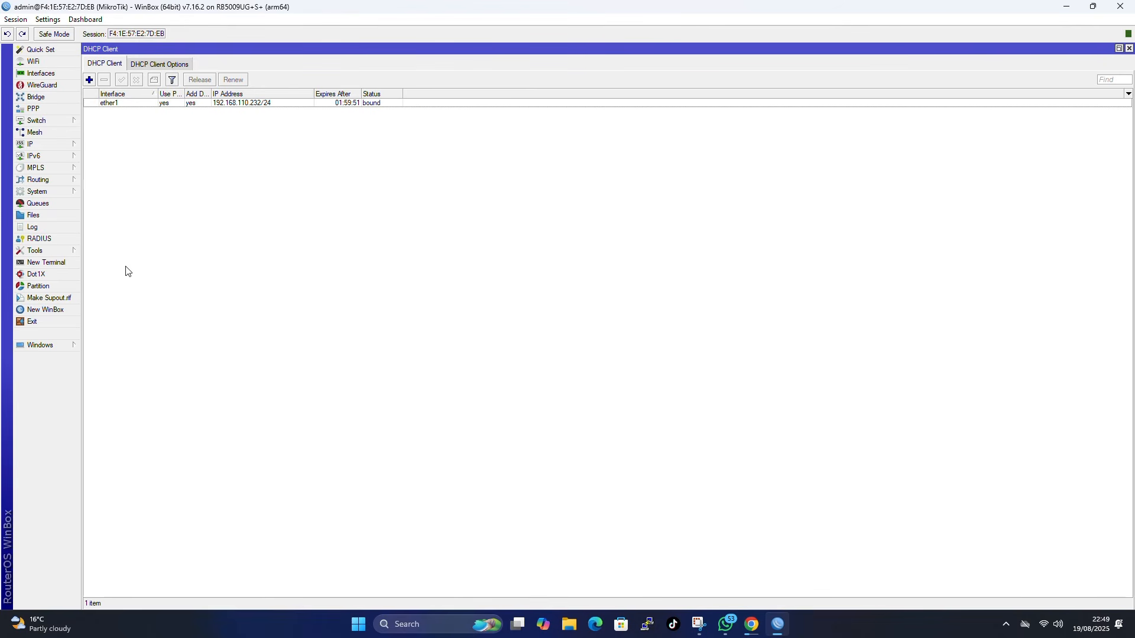
left_click(1130, 48)
- Log in to a new terminal as admin and answer n to the license prompt
left_click(47, 263)
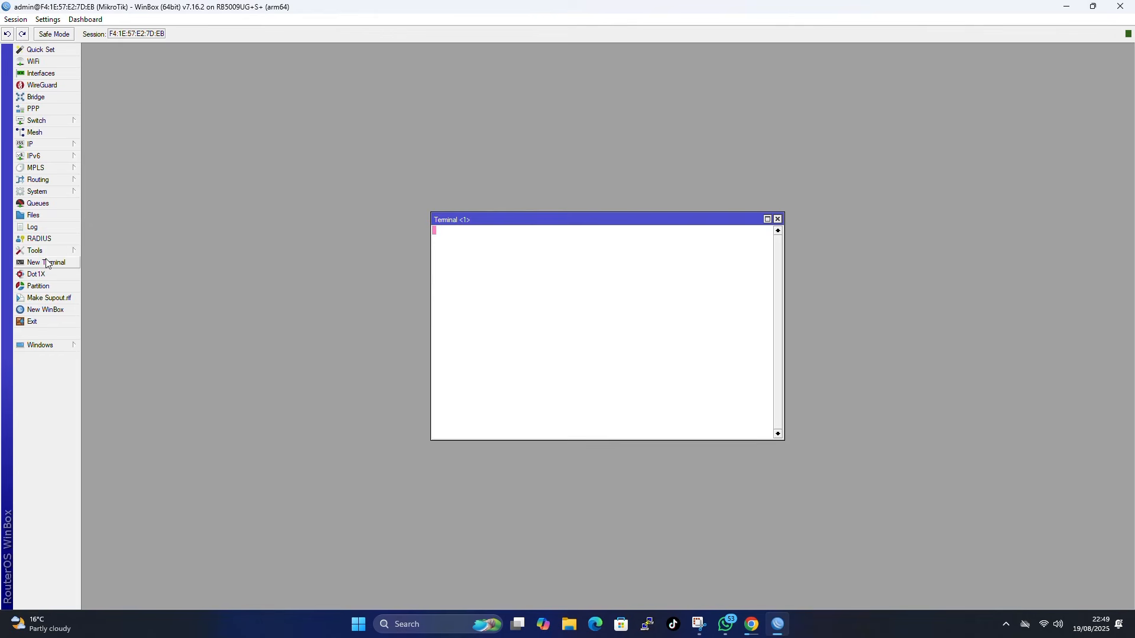
type("A")
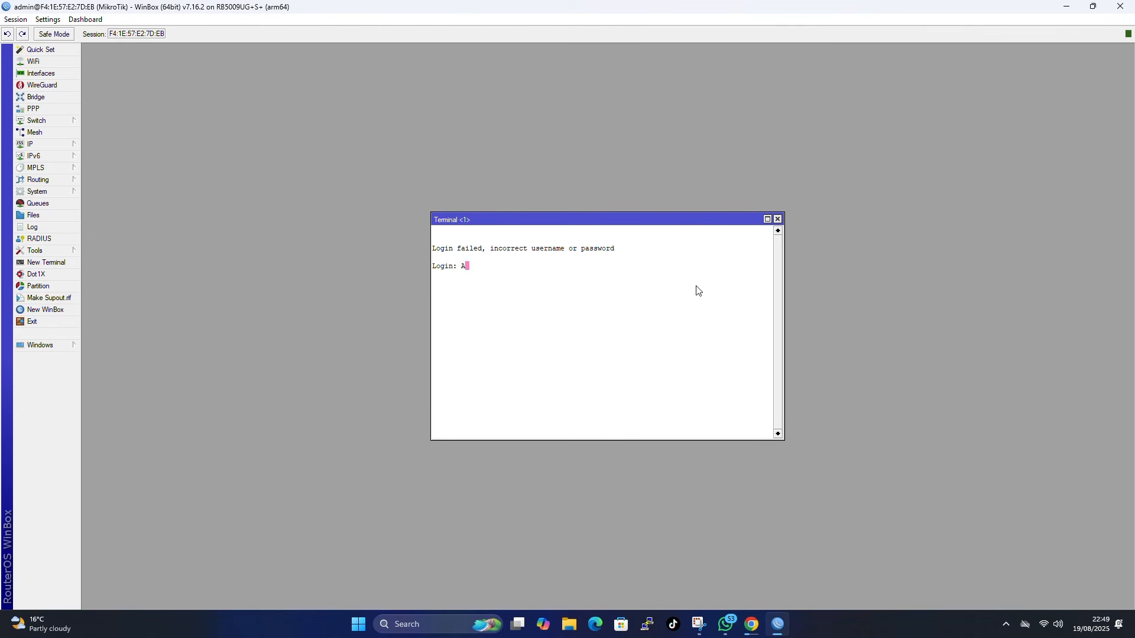
type("DMIN")
key("BackSpace")
key("BackSpace")
key("BackSpace")
key("Return")
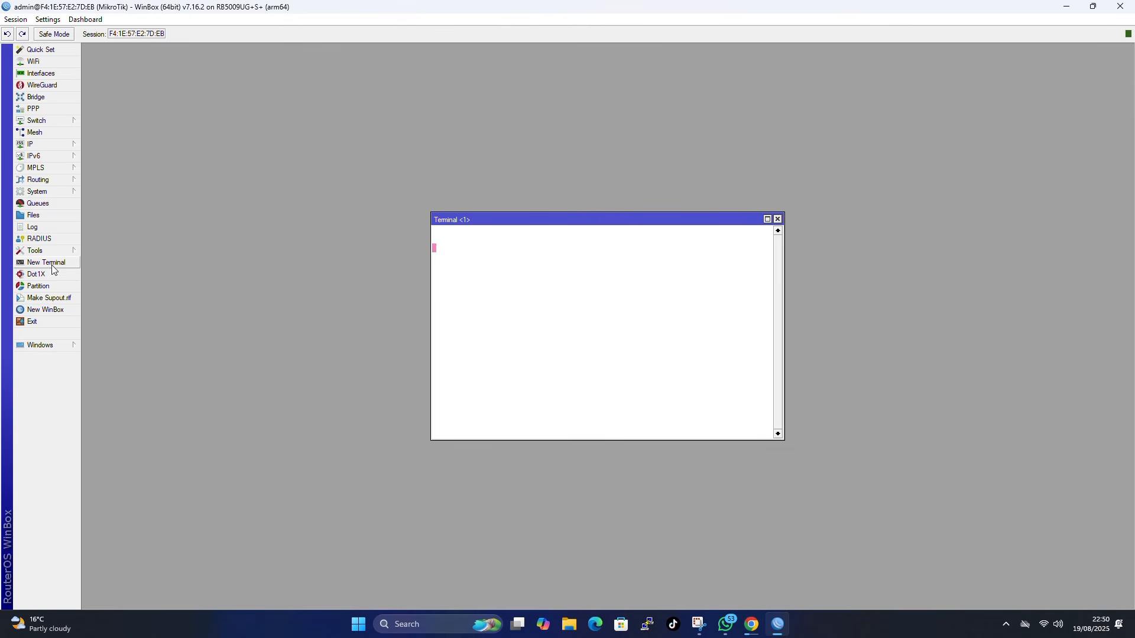
type("admin")
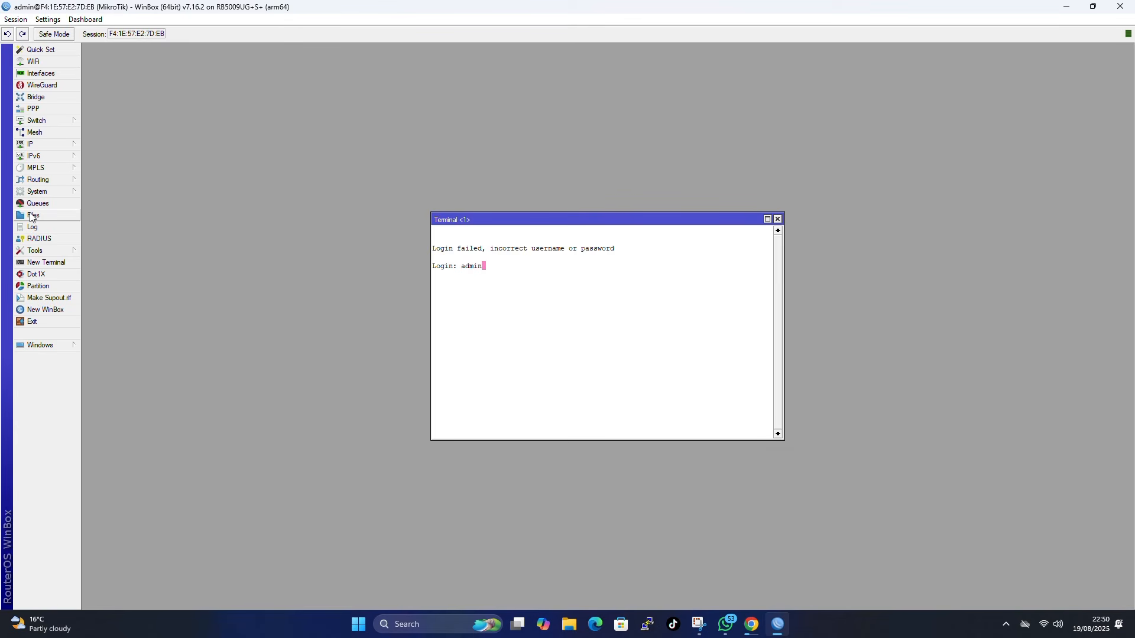
key("Return")
key("Return")
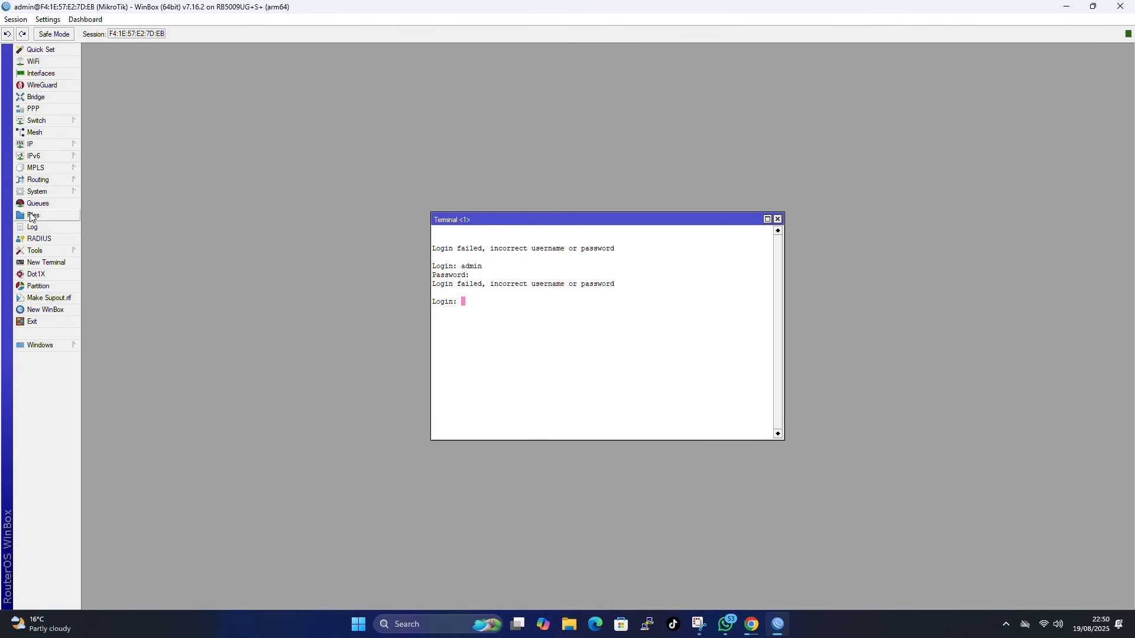
type("admin")
key("Return")
key("Return")
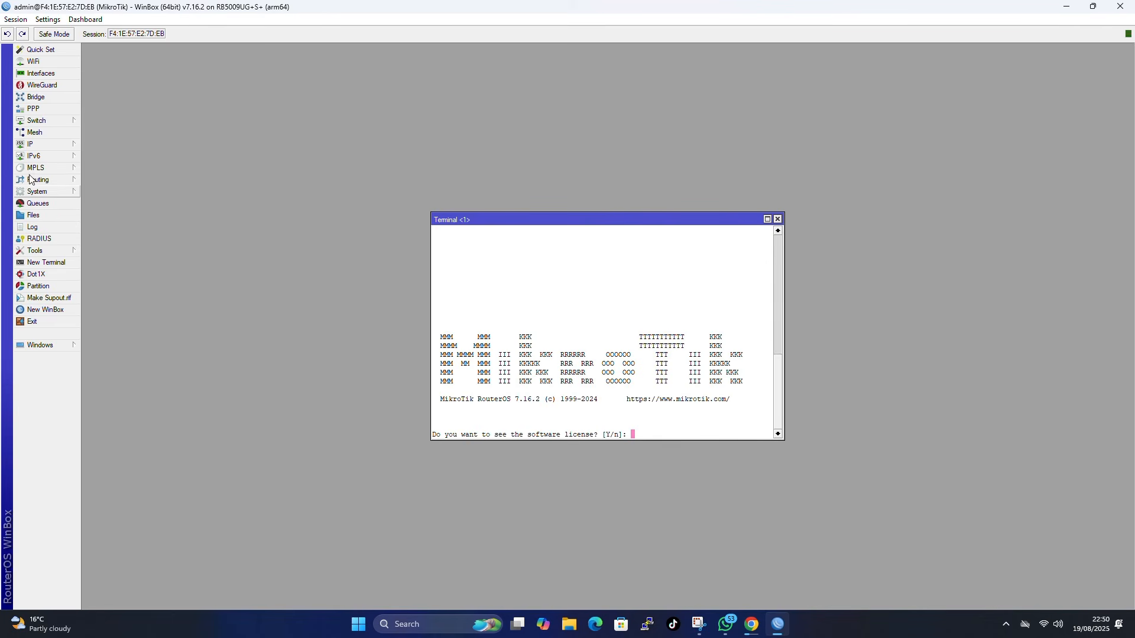
left_click(767, 219)
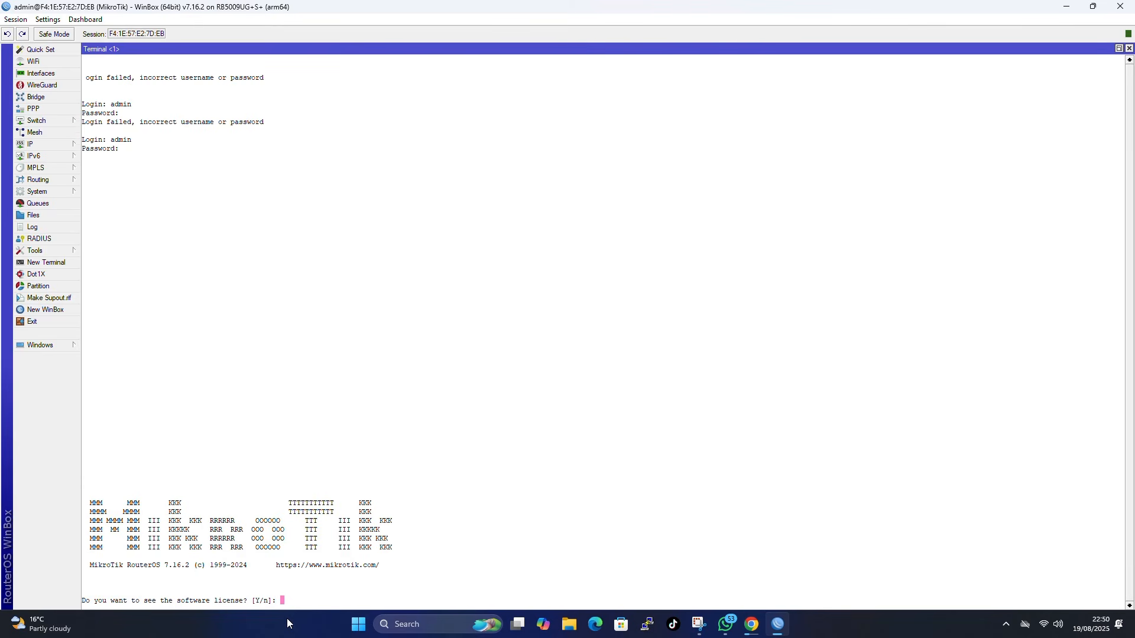
type("n")
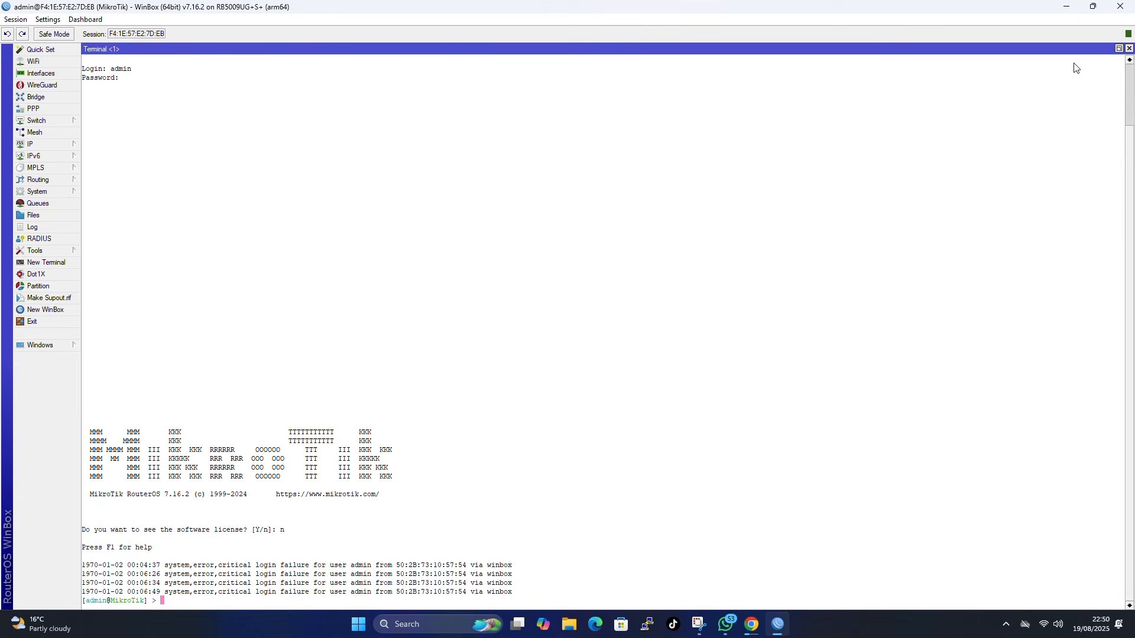
- Ping 8.8.8.8 to confirm internet replies, then stop the ping
type("ping")
type("8.8.8.8")
key("Return")
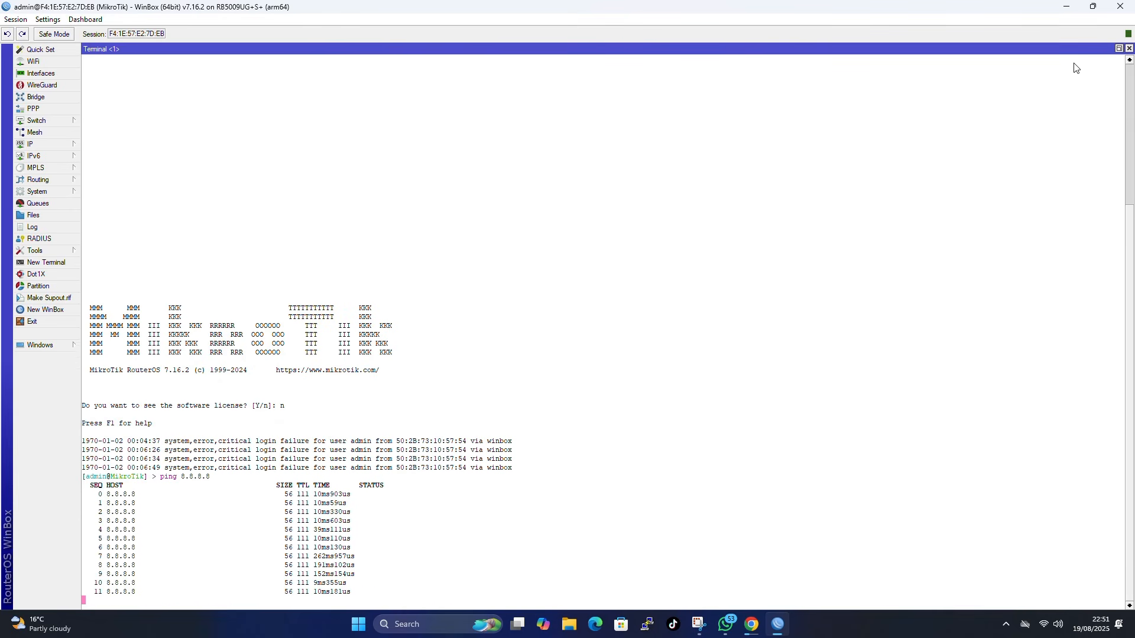
key("ctrl+c")
- From Quick Set, check for updates, finding 7.19.4 available over installed 7.16.2
left_click(1130, 48)
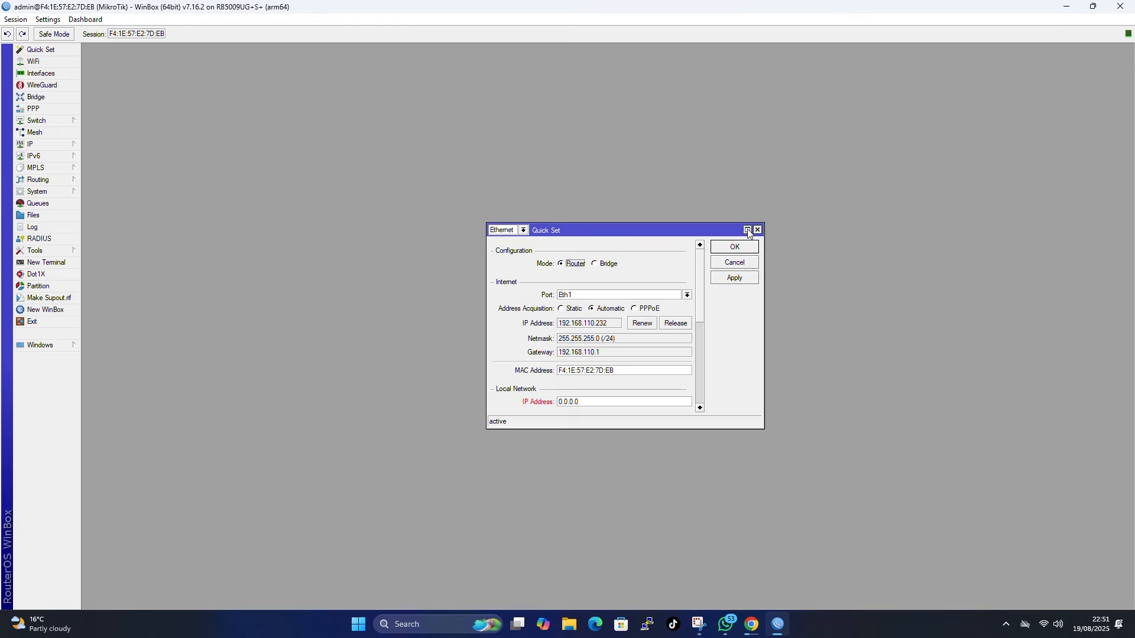
left_click(748, 230)
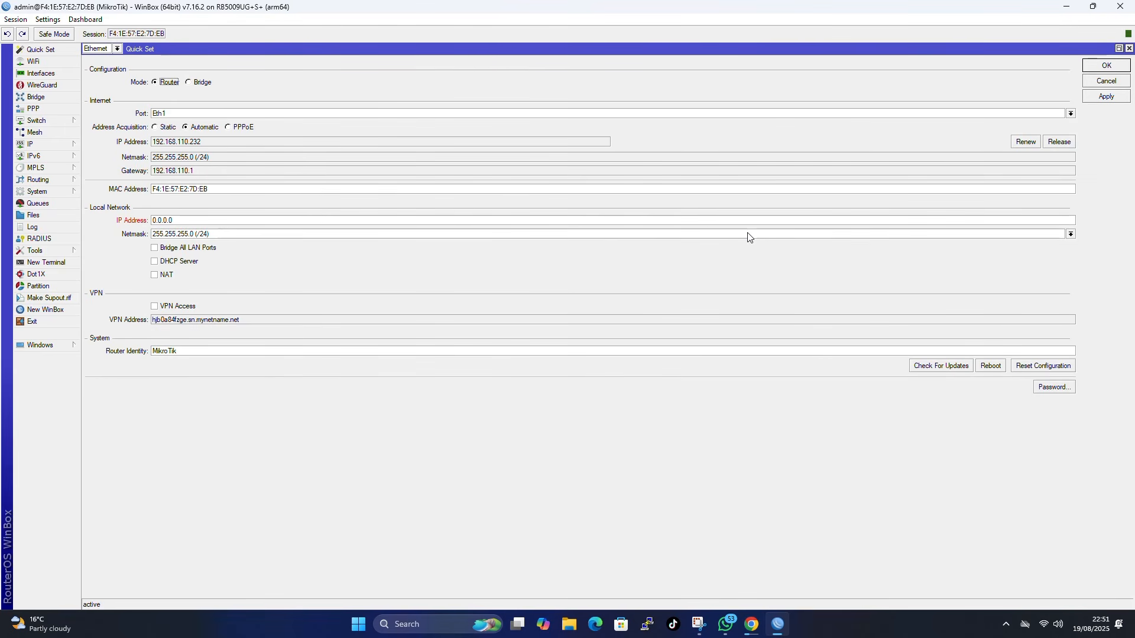
left_click(1129, 49)
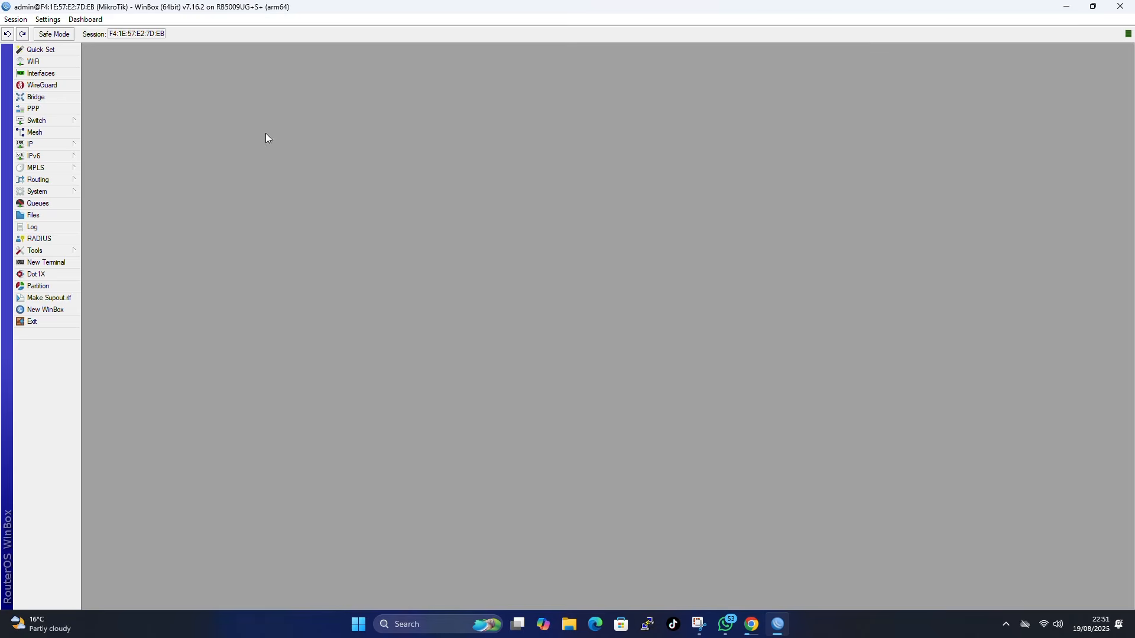
left_click(38, 51)
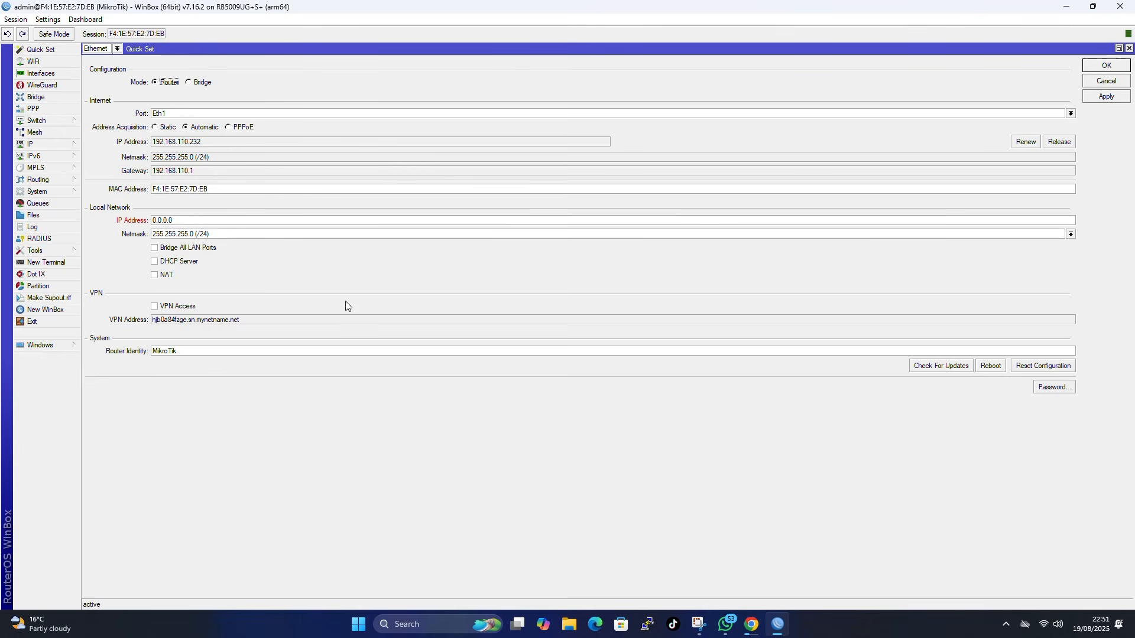
left_click(928, 366)
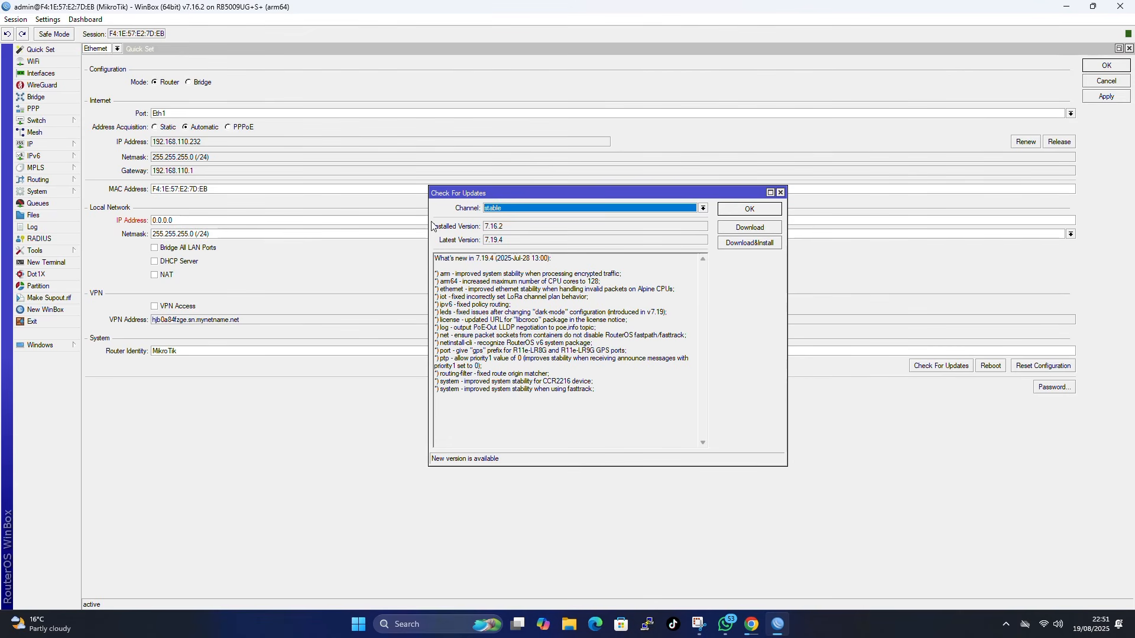
left_click(489, 209)
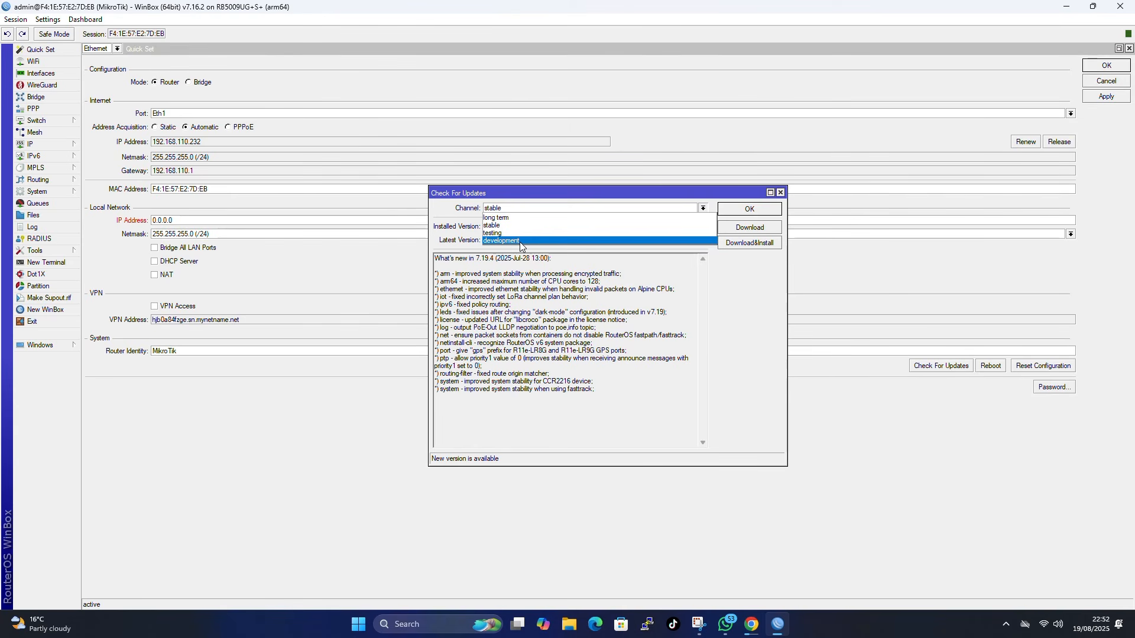
left_click(580, 412)
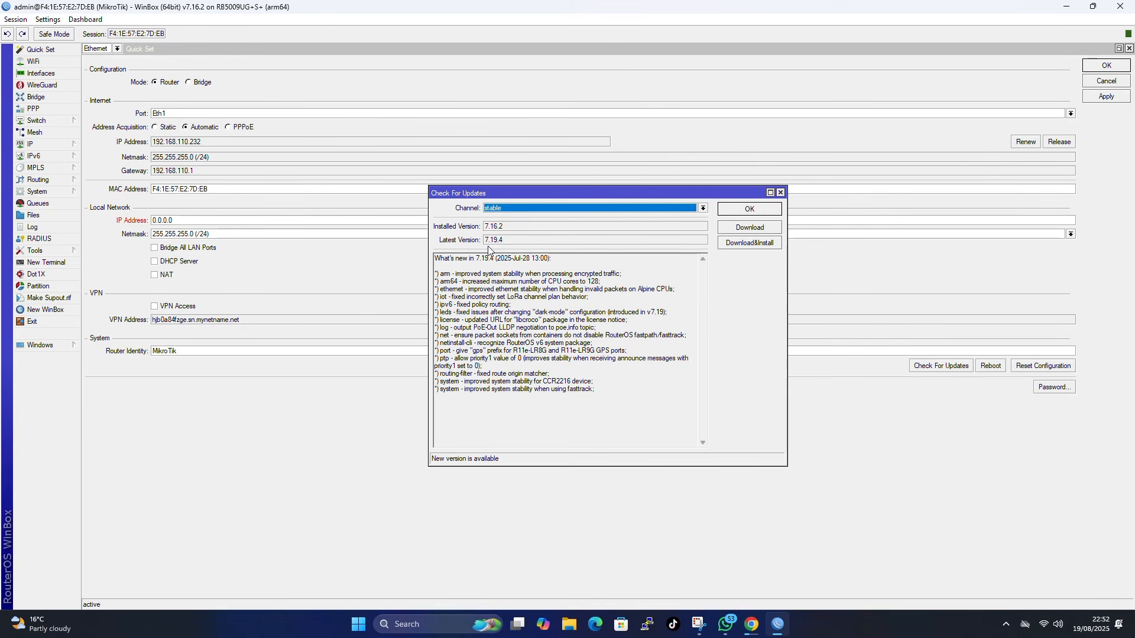
left_click(517, 207)
left_click(516, 209)
- Download and install RouterOS 7.19.4, letting the router reboot
left_click(751, 243)
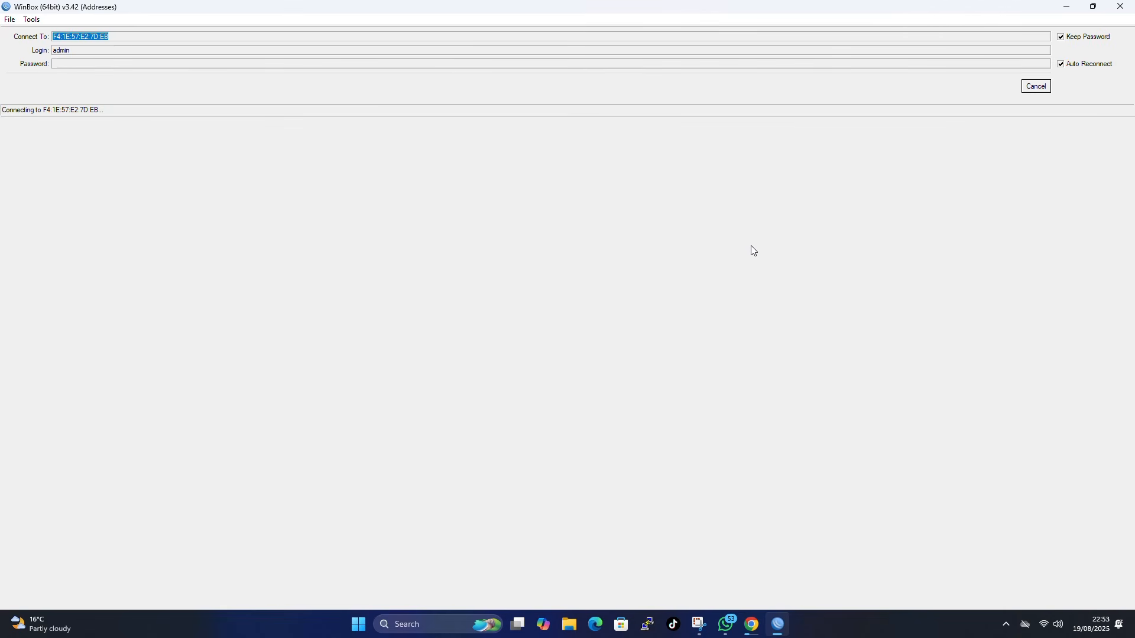
- Cancel the reconnect and pick 192.168.110.232 from the refreshed Neighbors list as login target
left_click(1045, 89)
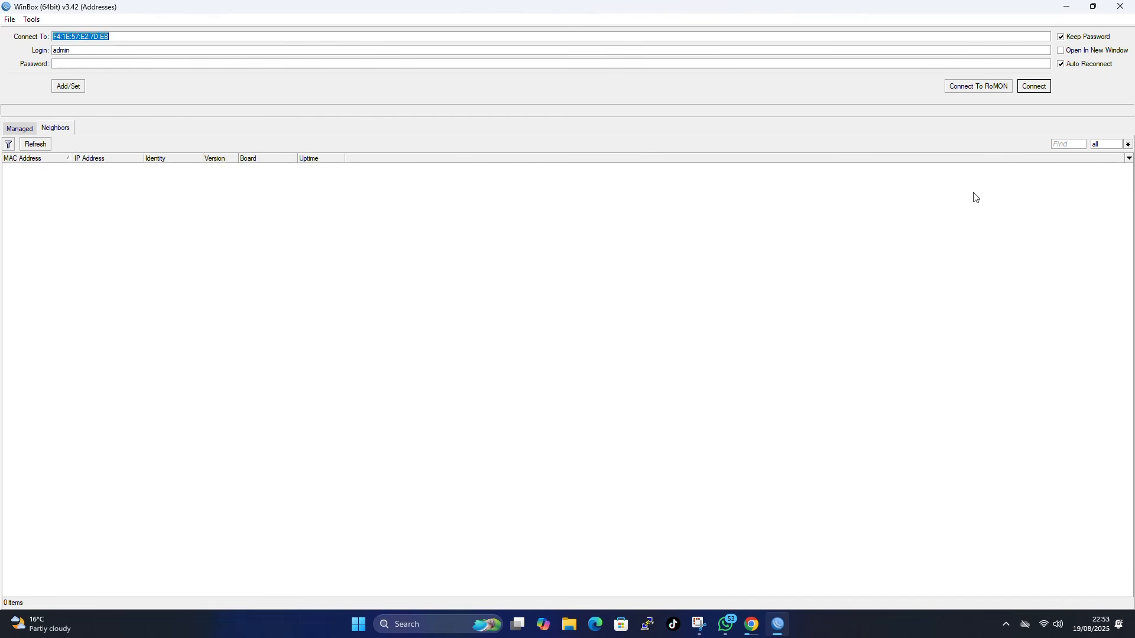
left_click(44, 147)
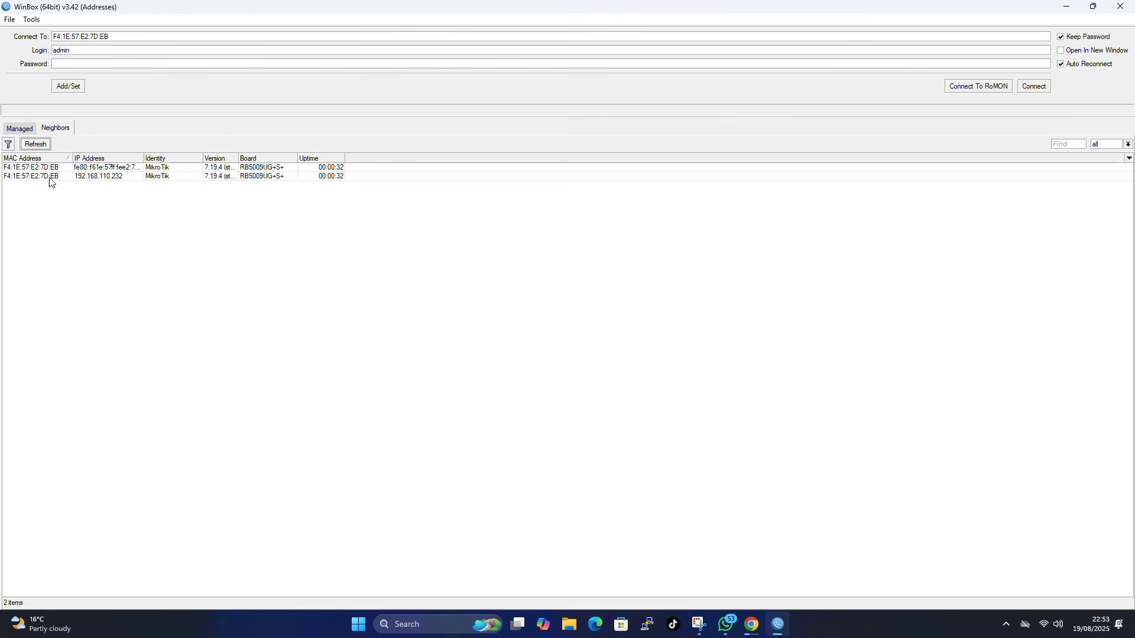
left_click(15, 180)
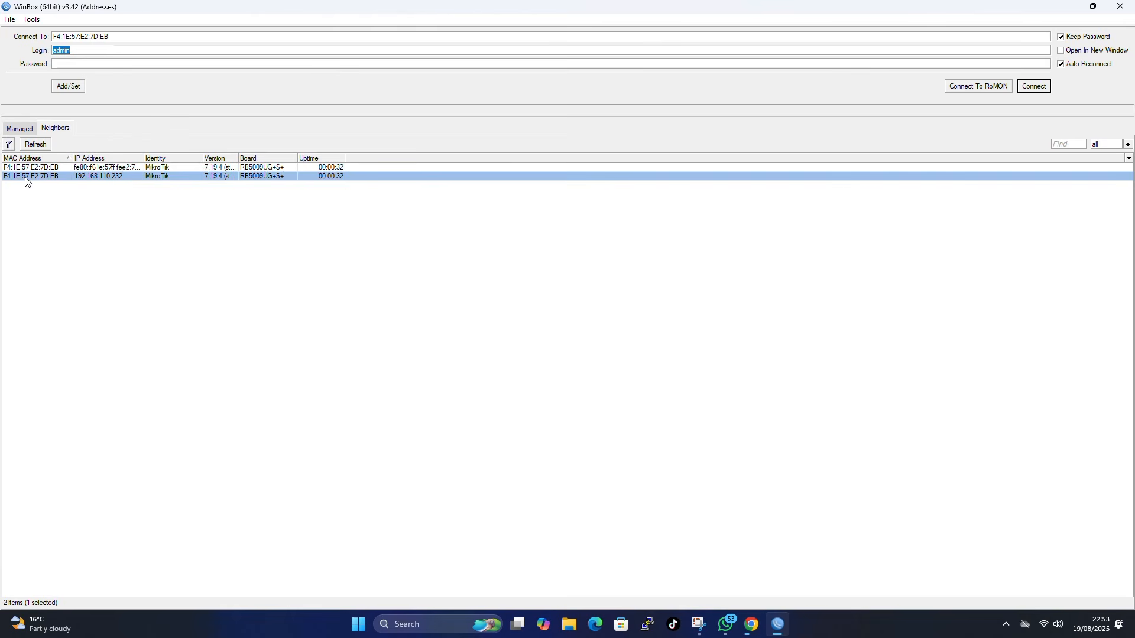
left_click(124, 178)
left_click(71, 67)
- Connect to 192.168.110.232, maximize the session, and show the router's File List
key("Return")
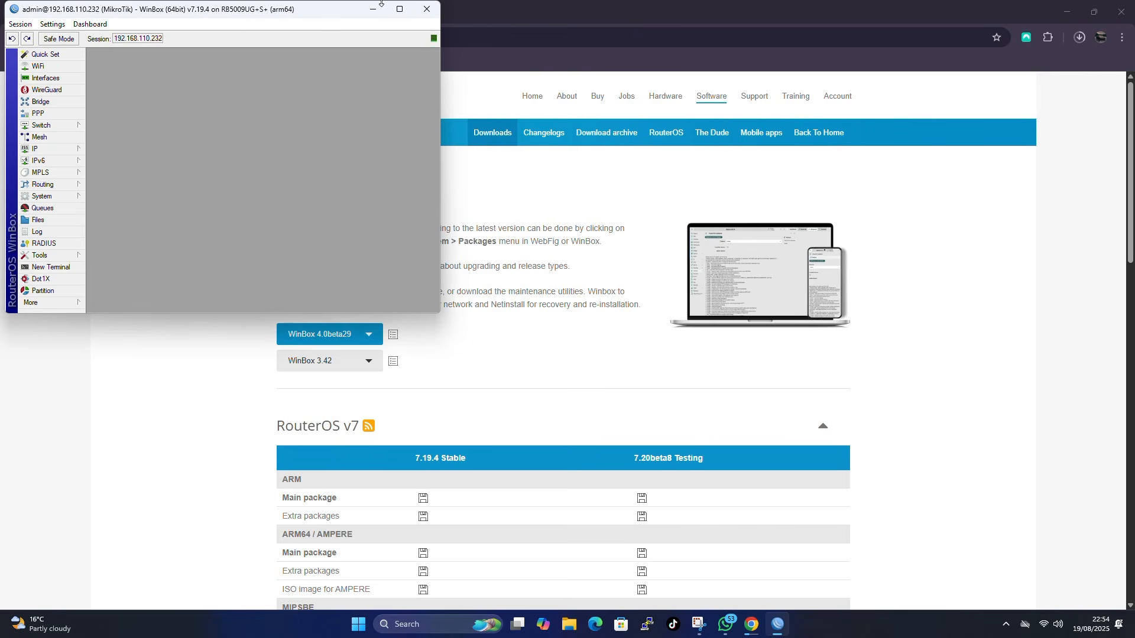
left_click(400, 9)
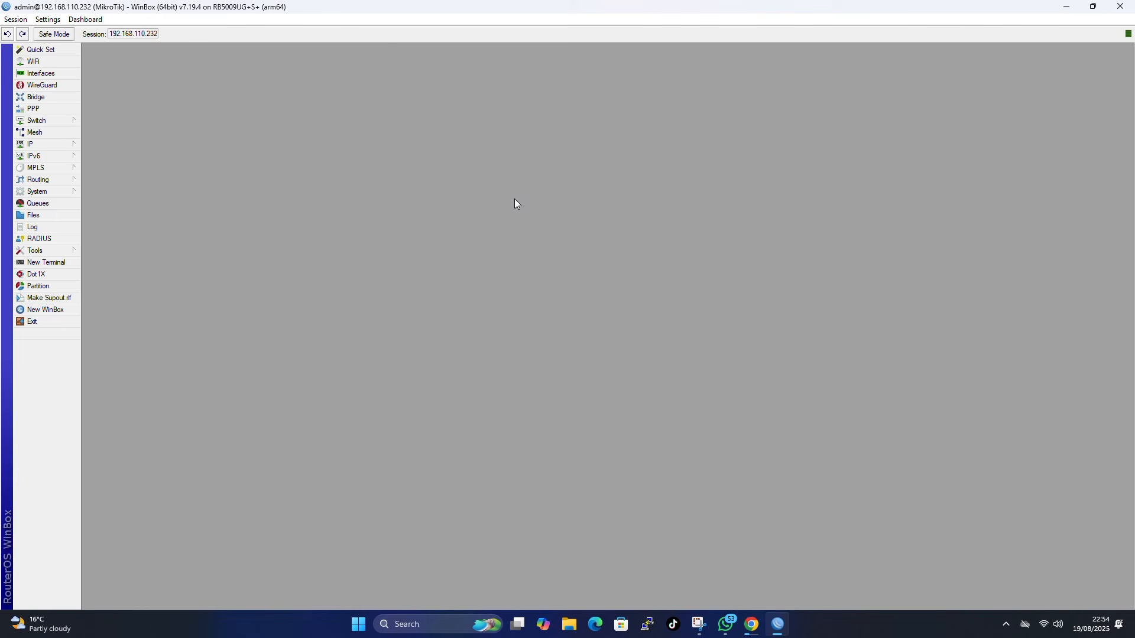
left_click(33, 215)
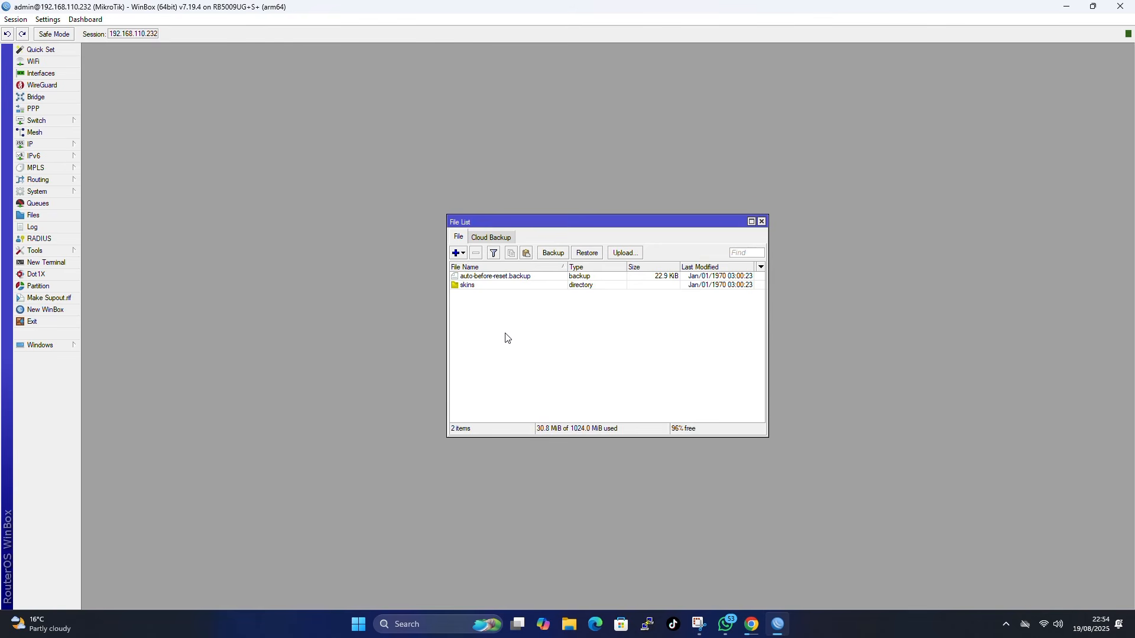
- Remove auto-before-reset.backup and the skins folder, then switch to Chrome
key("ctrl+a")
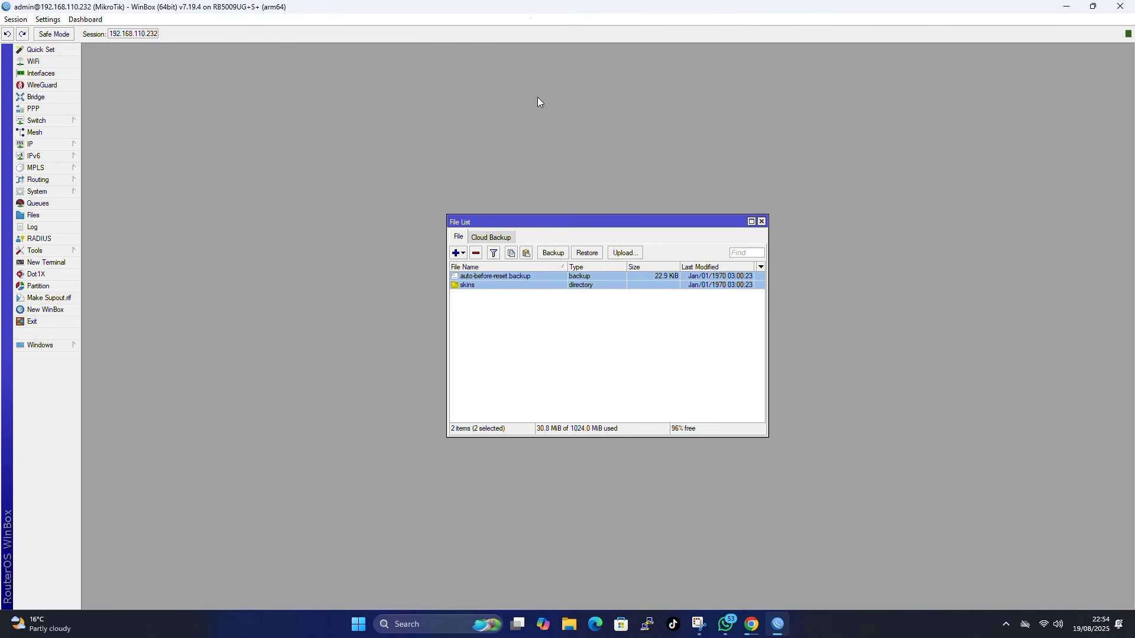
left_click(477, 254)
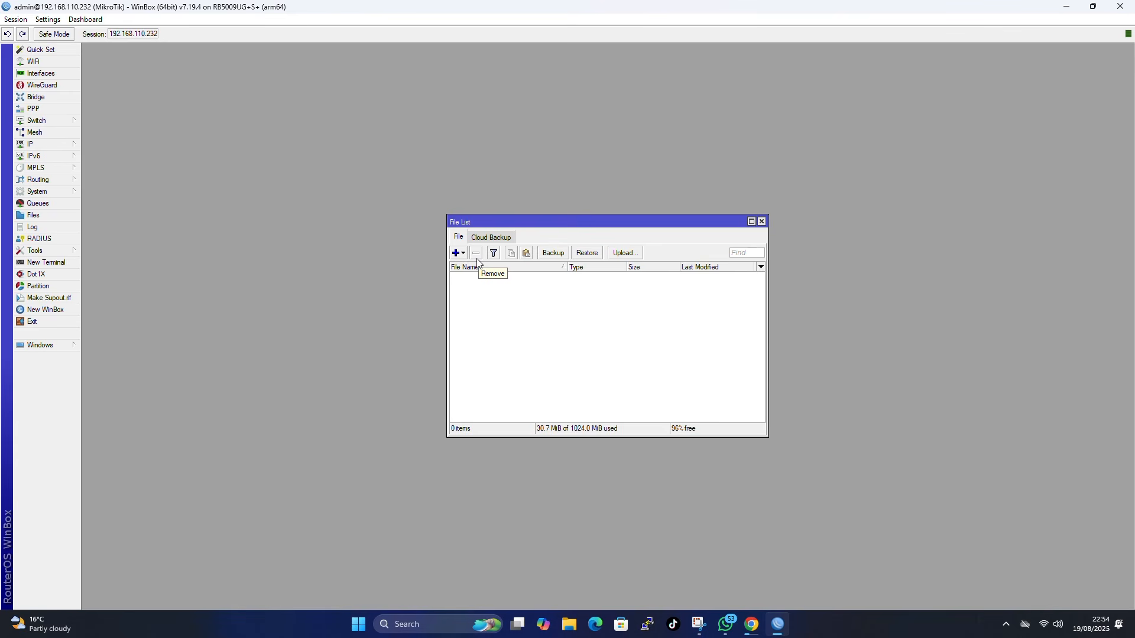
key("alt+Tab")
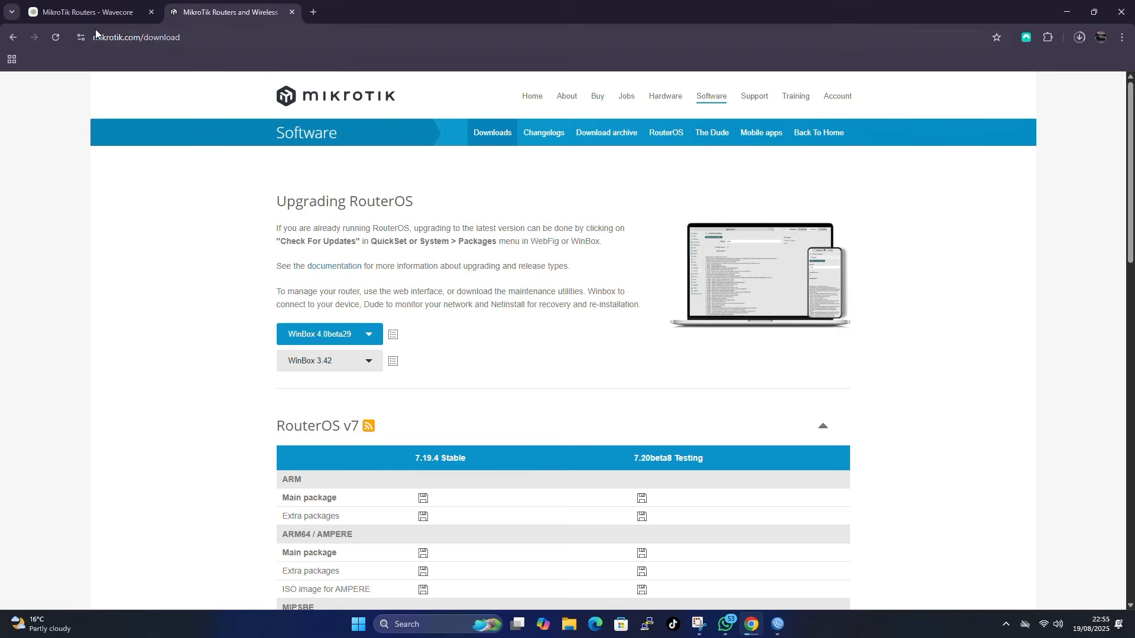
- In Wavecore, link a new MikroTik with identity 'wavecore' and copy its provisioning command
left_click(93, 12)
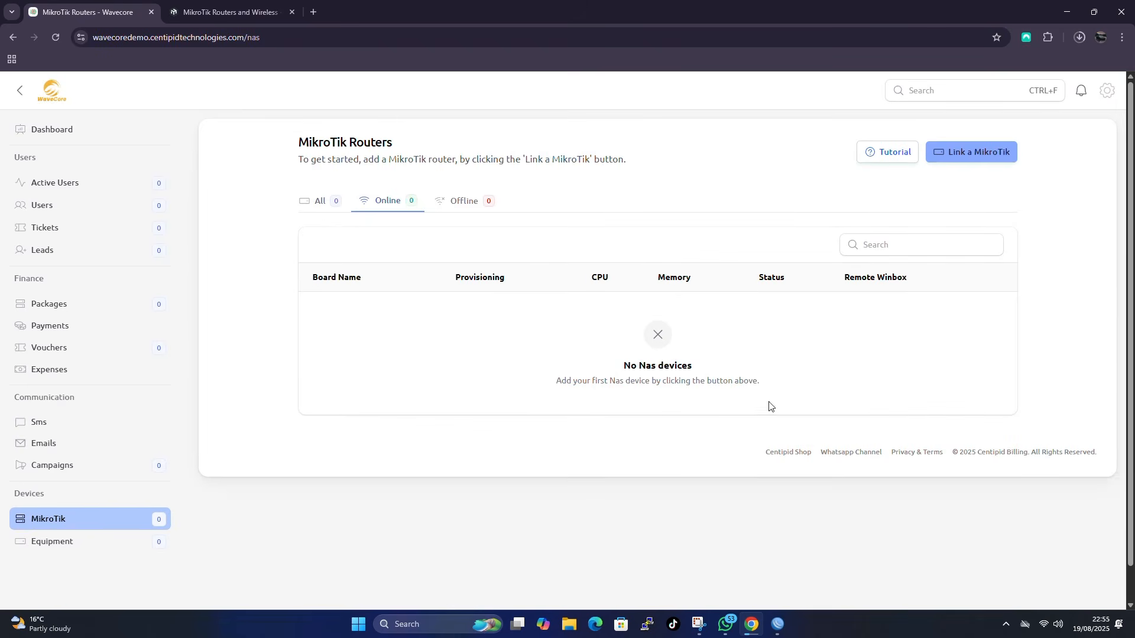
left_click(962, 162)
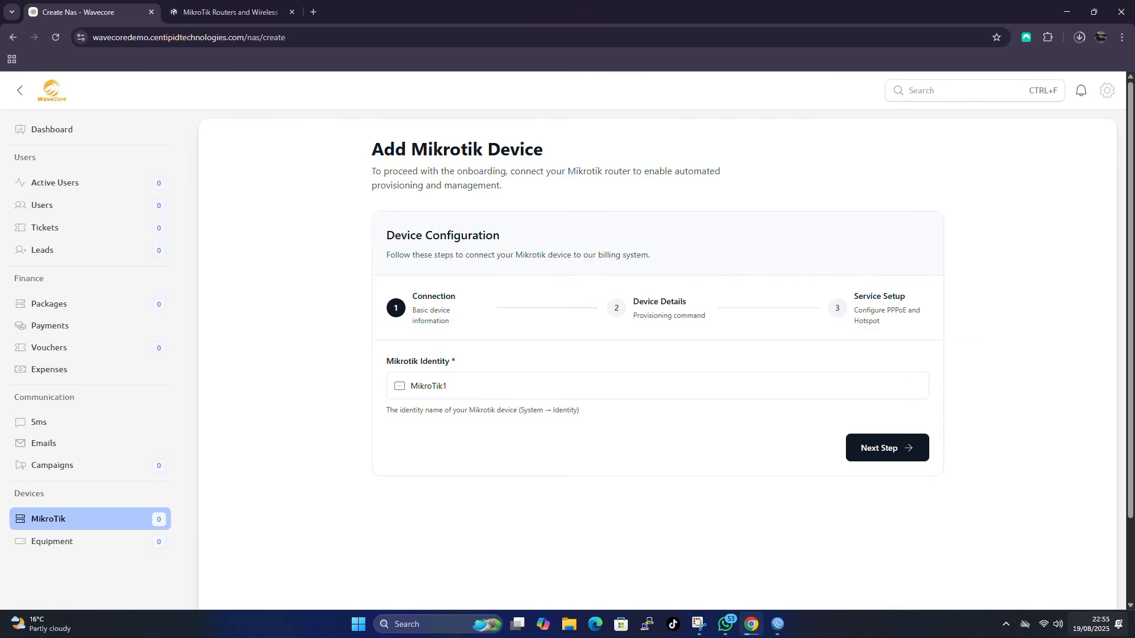
left_click_drag(497, 385, 352, 388)
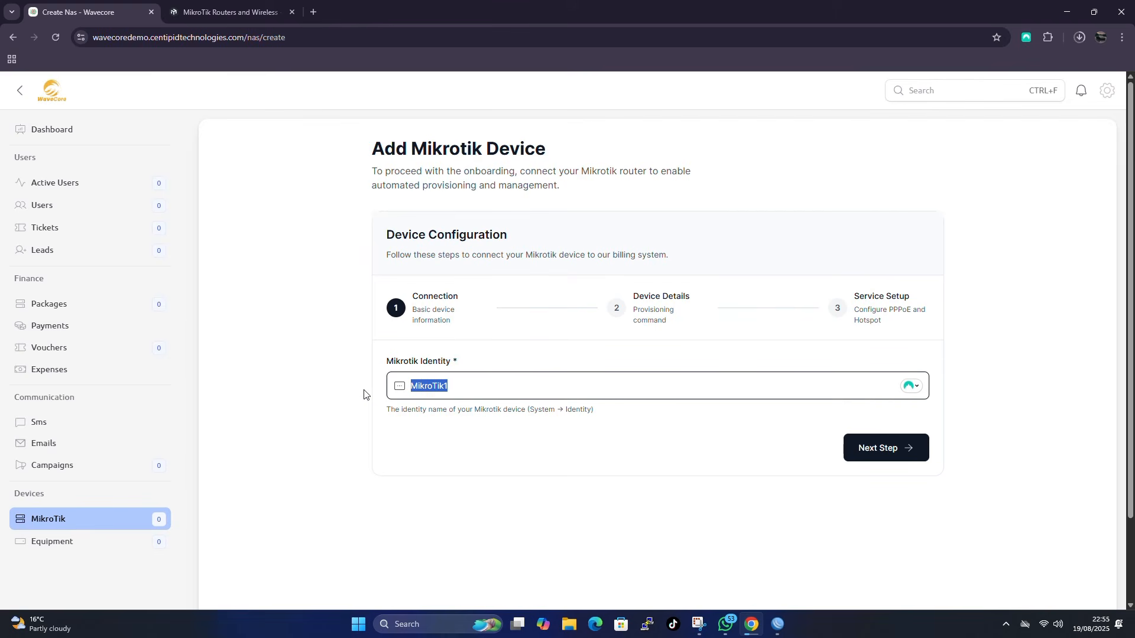
key("BackSpace")
type("WAVECO")
key("BackSpace")
key("BackSpace")
key("BackSpace")
key("BackSpace")
key("BackSpace")
key("BackSpace")
type("wavecore")
key("Return")
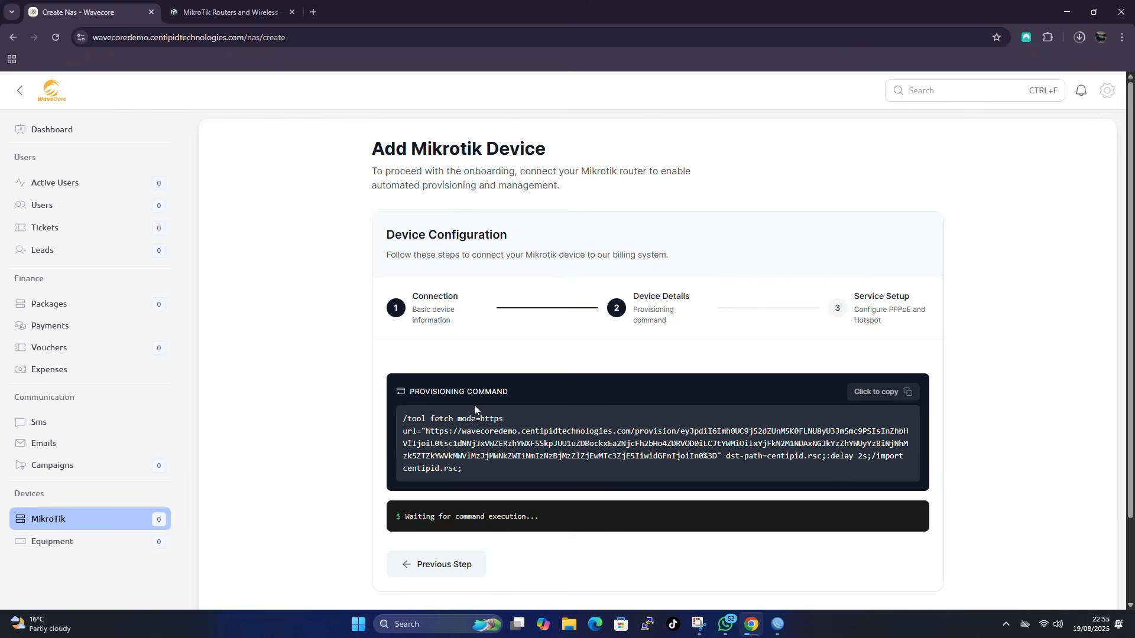
left_click(778, 624)
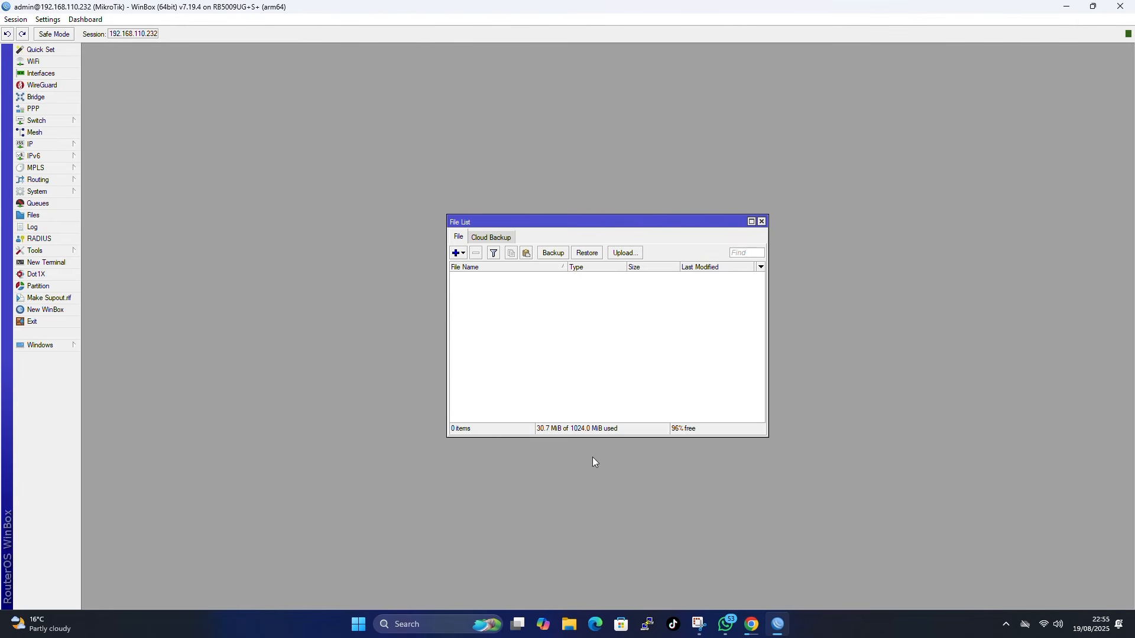
- Paste and run the Wavecore provisioning /tool fetch command in a maximized WinBox terminal
left_click(46, 262)
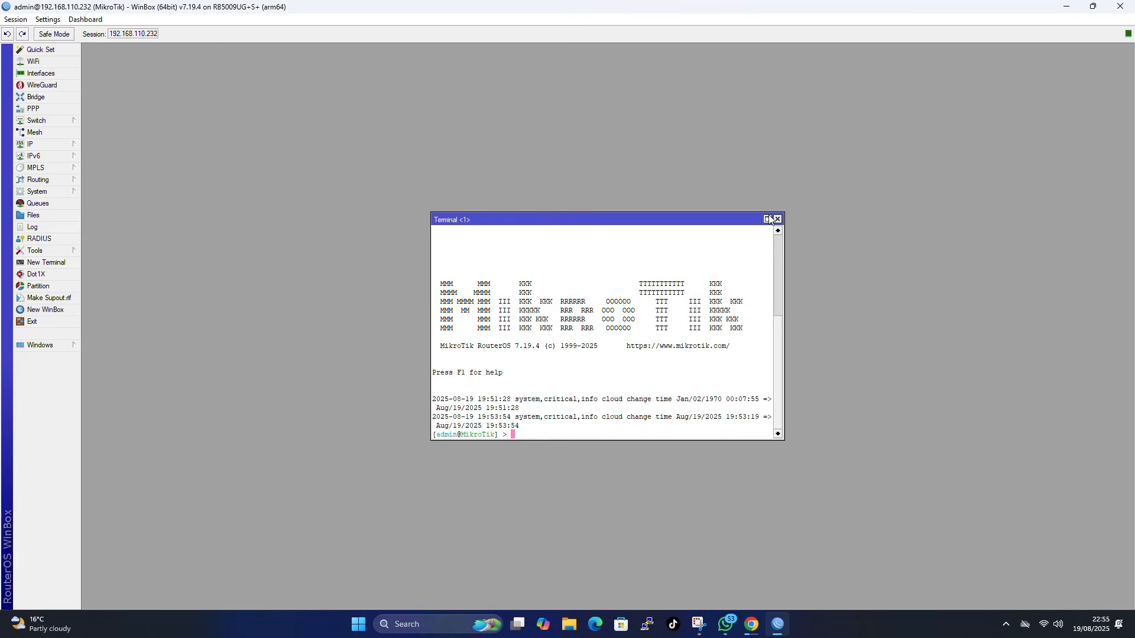
left_click(767, 219)
right_click(413, 393)
left_click(474, 445)
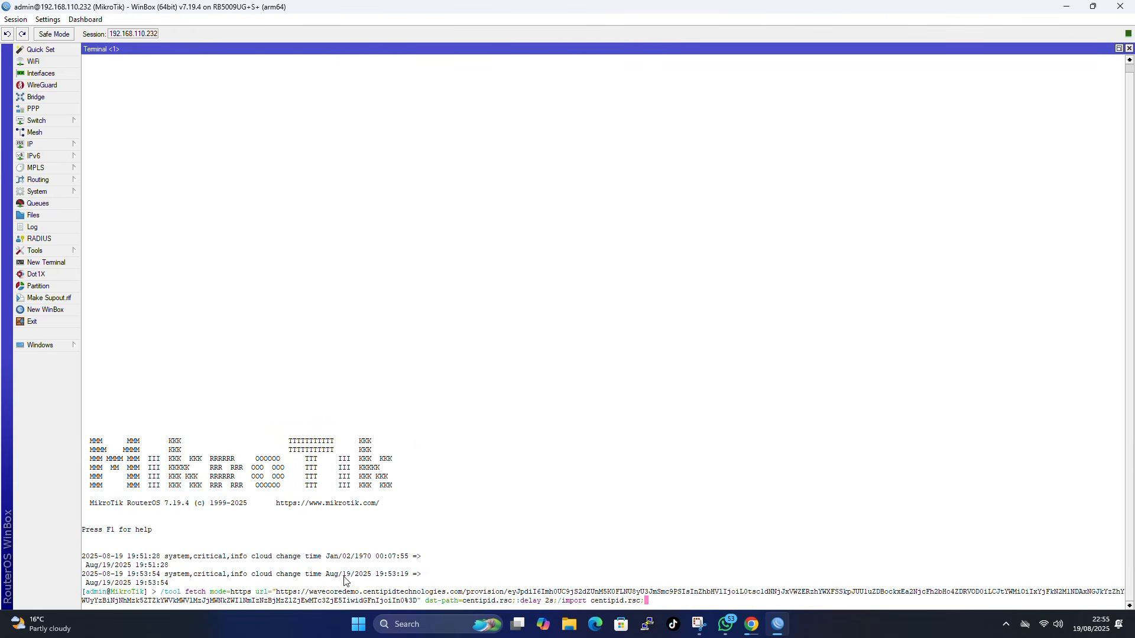
key("Return")
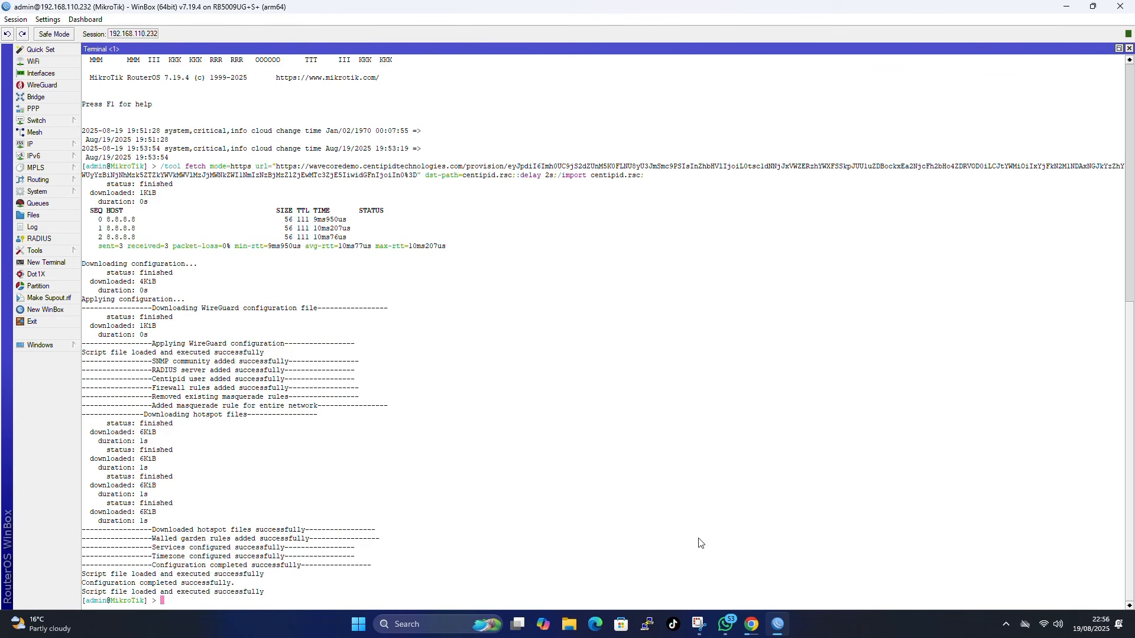
- Continue to service setup and enable PPPoE Server, Hotspot and Anti-Sharing Protection
mouse_move(752, 627)
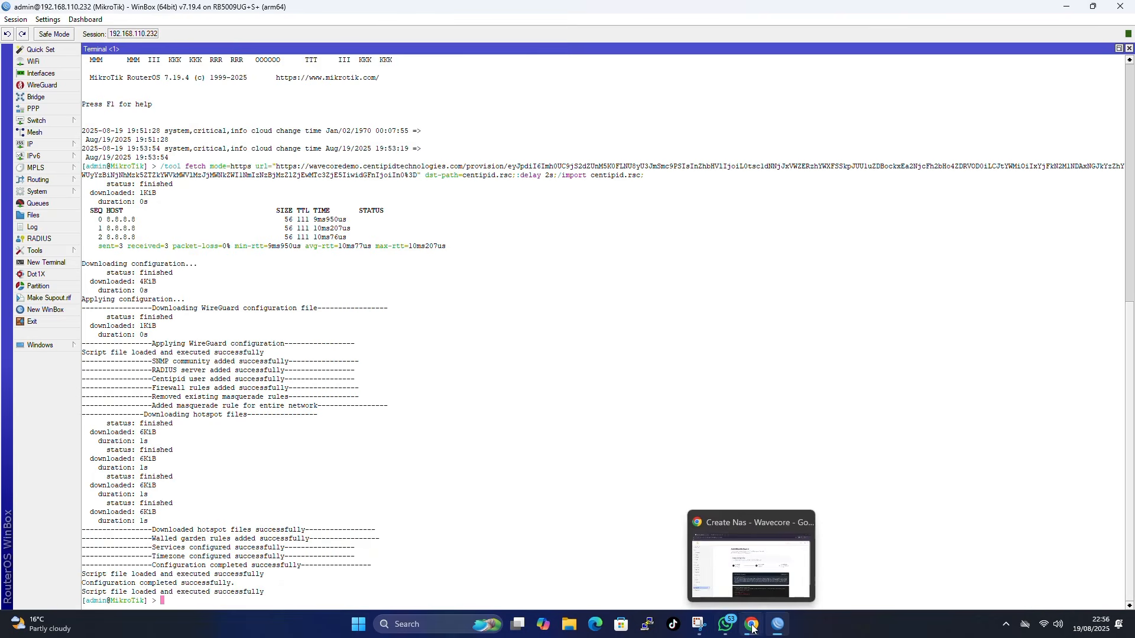
left_click(752, 627)
scroll(440, 409, "down", 3)
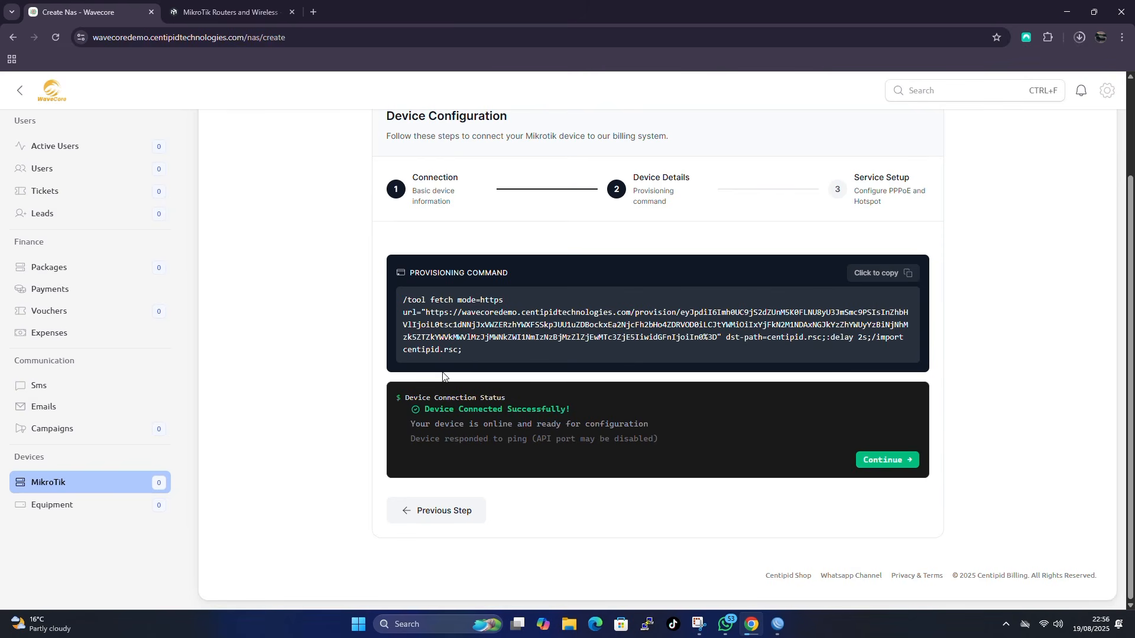
left_click(905, 462)
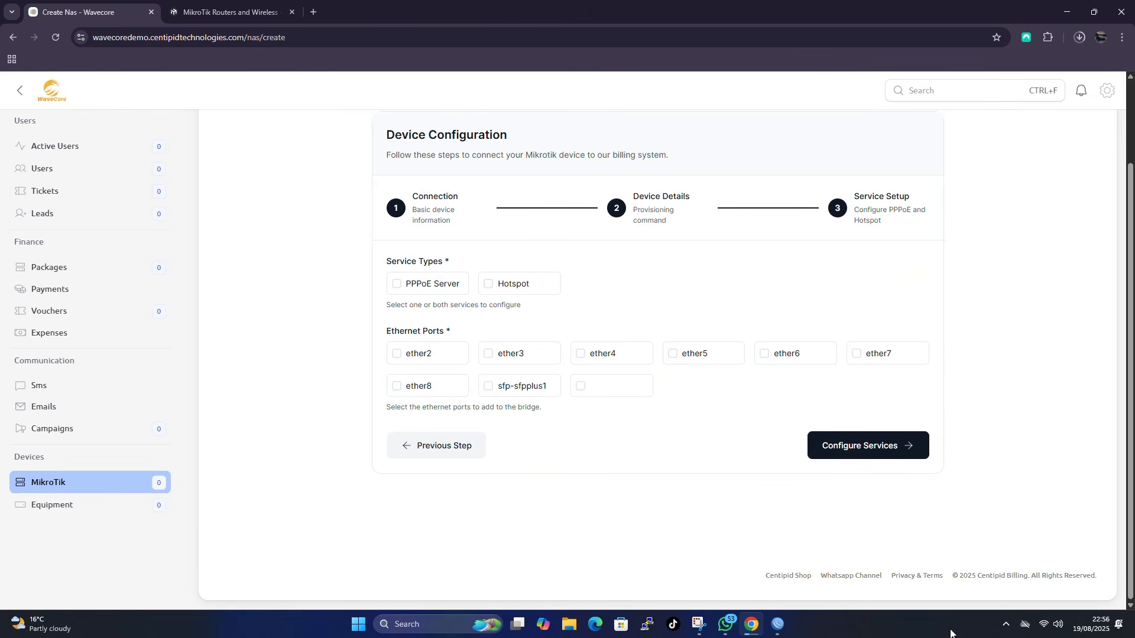
left_click(463, 284)
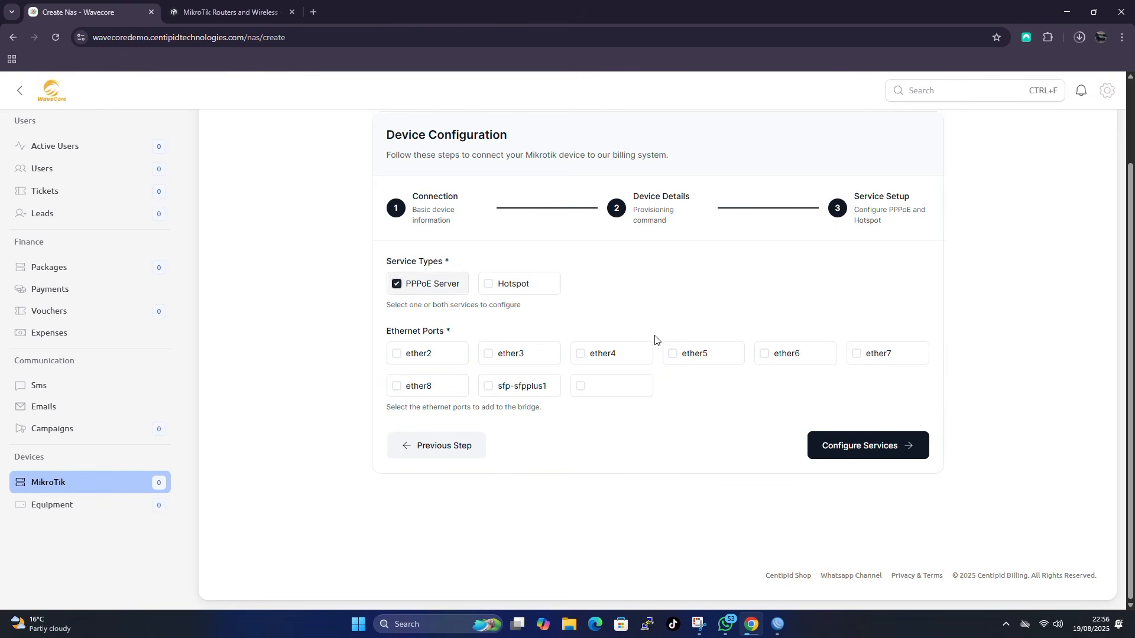
left_click(500, 285)
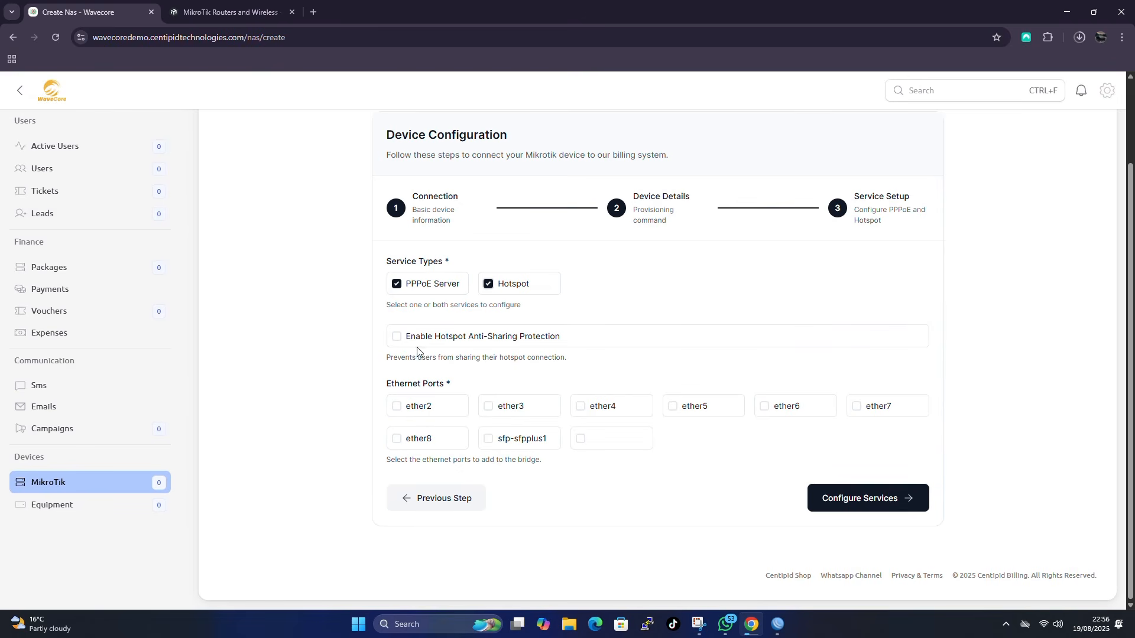
left_click(421, 340)
- Select ports ether2 through ether8 for the bridge and start Configure Services
left_click(423, 407)
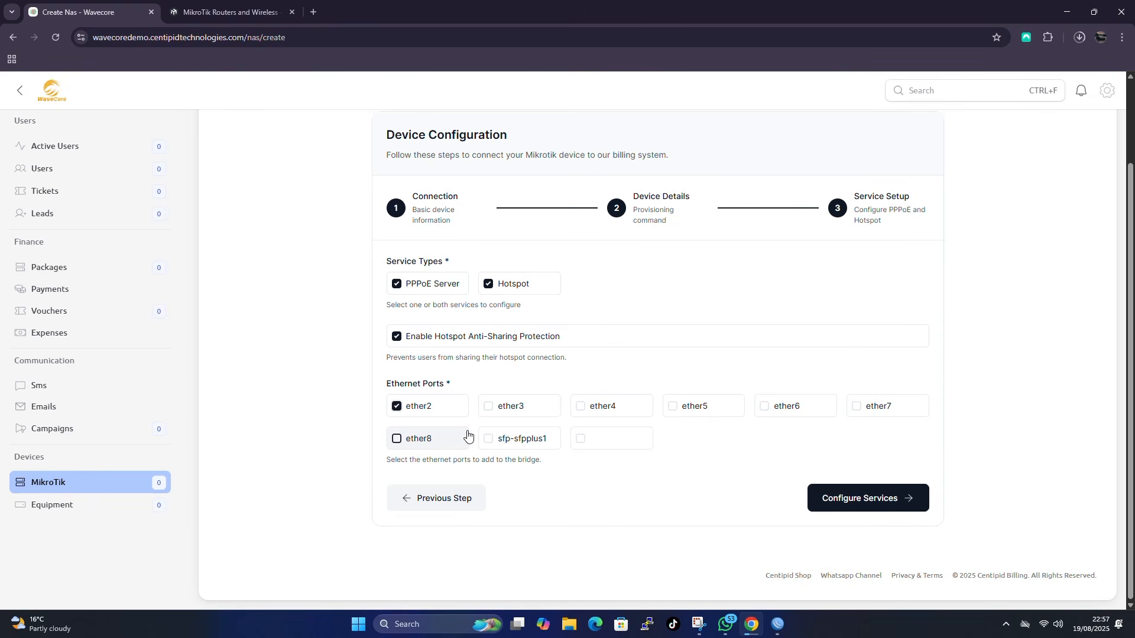
left_click(507, 407)
left_click(612, 408)
left_click(692, 405)
left_click(799, 406)
left_click(875, 405)
left_click(417, 439)
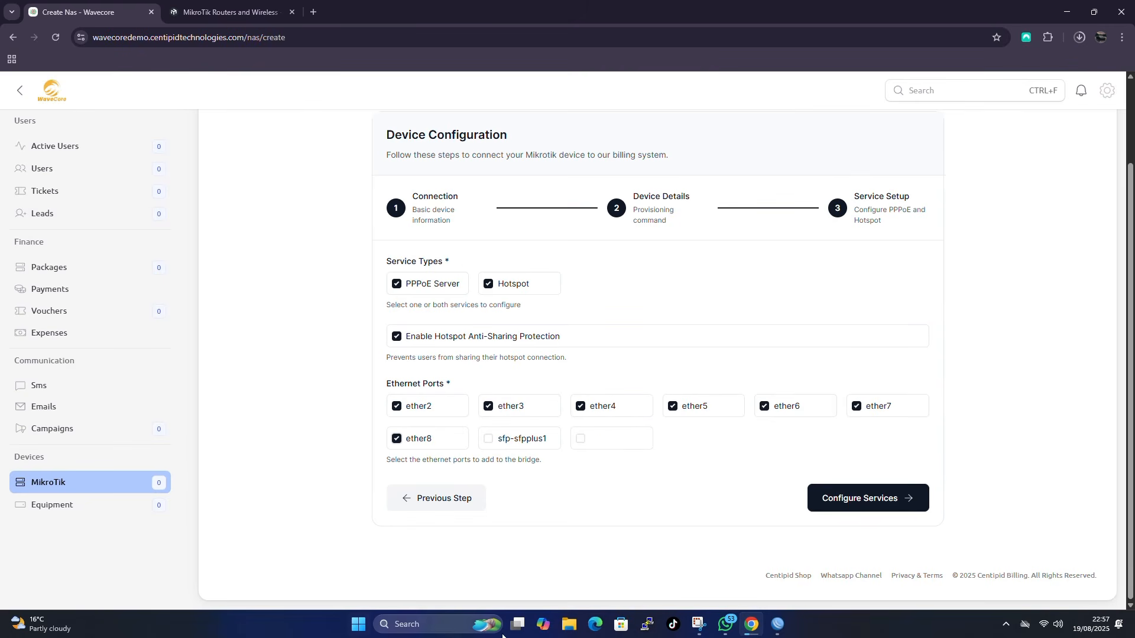
left_click(851, 500)
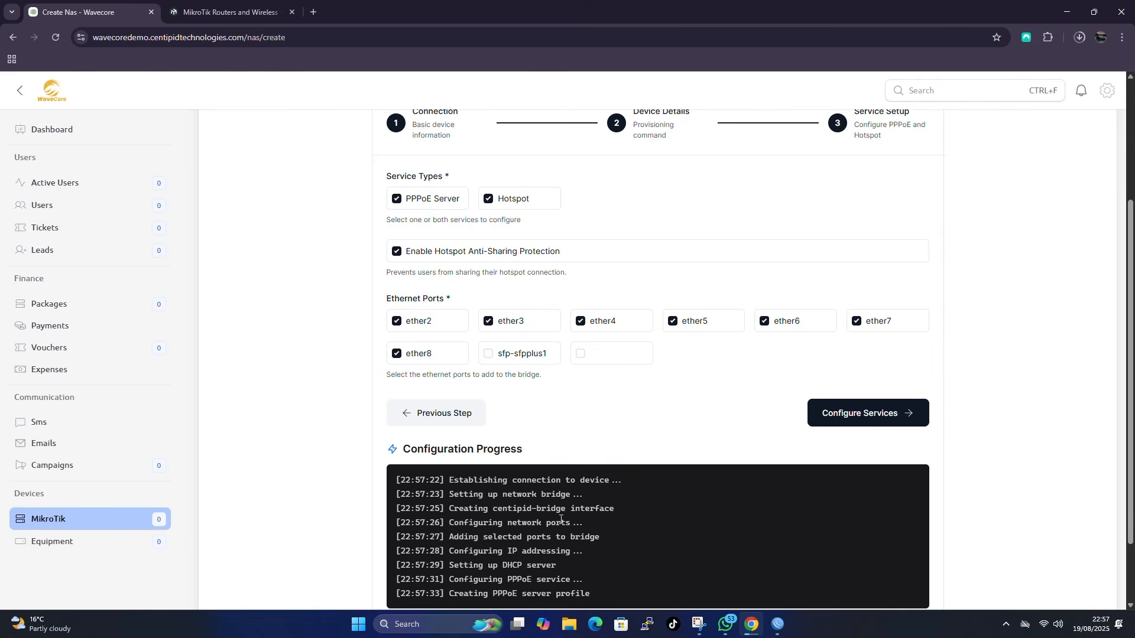
- Scroll the Configuration Progress log until the router wavecore is listed with provisioning Completed
scroll(722, 342, "down", 2)
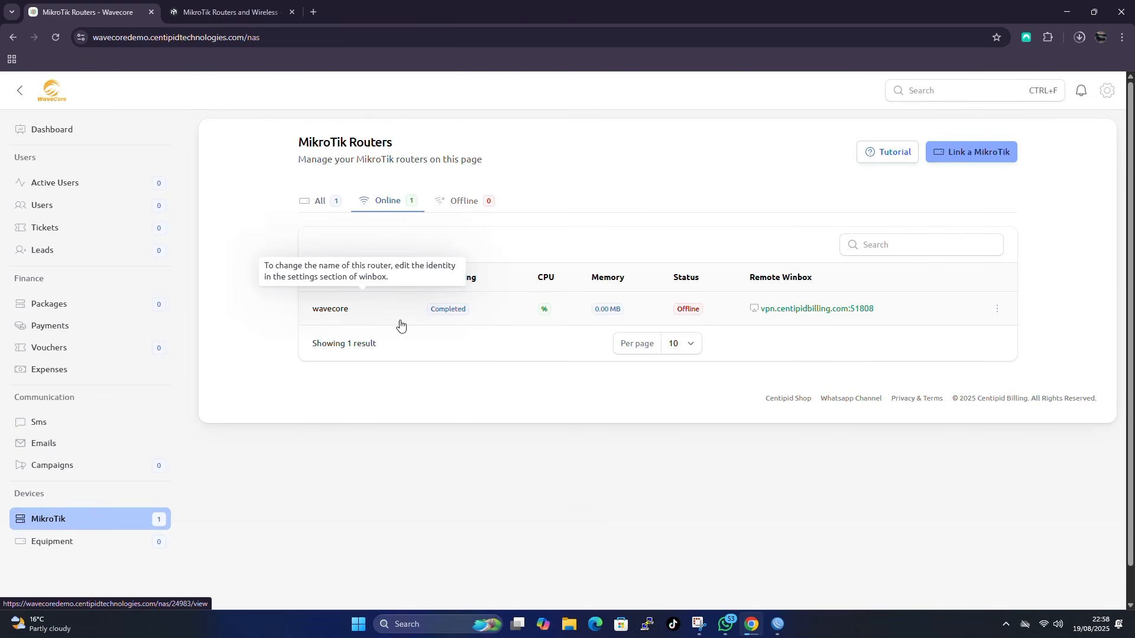
- Ping the wavecore router from its Actions menu, then return to the routers list and WinBox
left_click(331, 310)
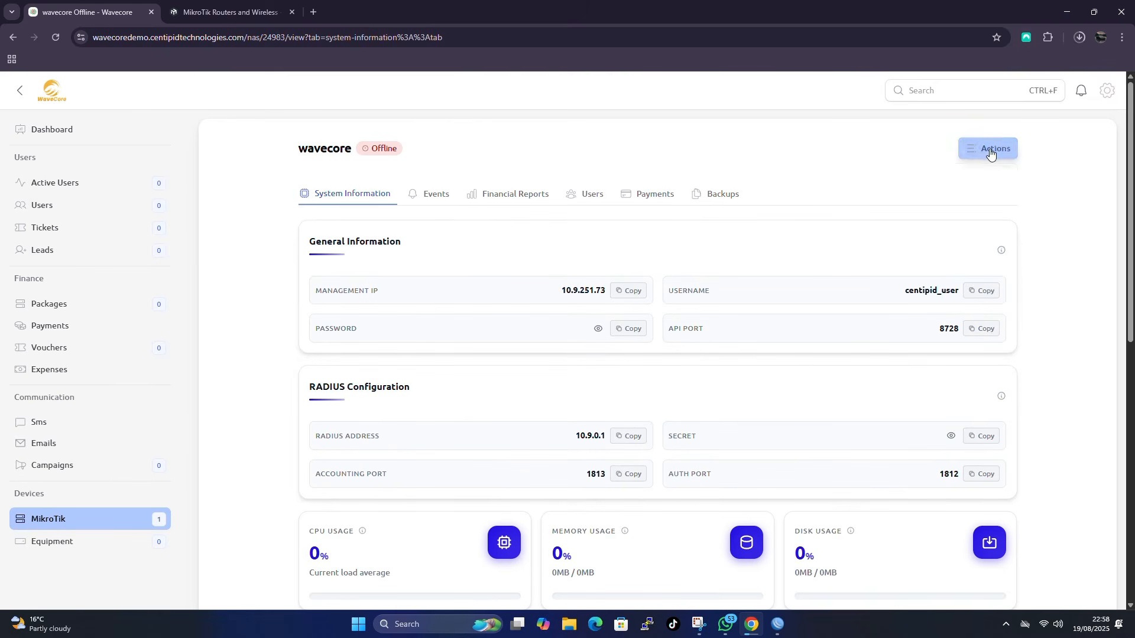
left_click(994, 149)
left_click(935, 253)
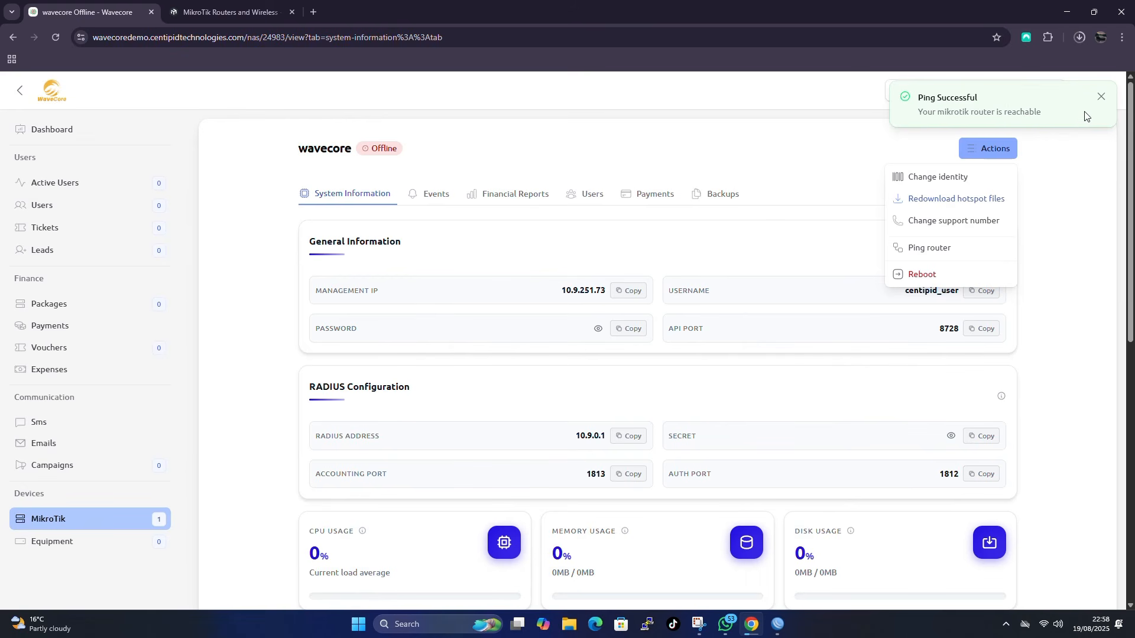
left_click(139, 530)
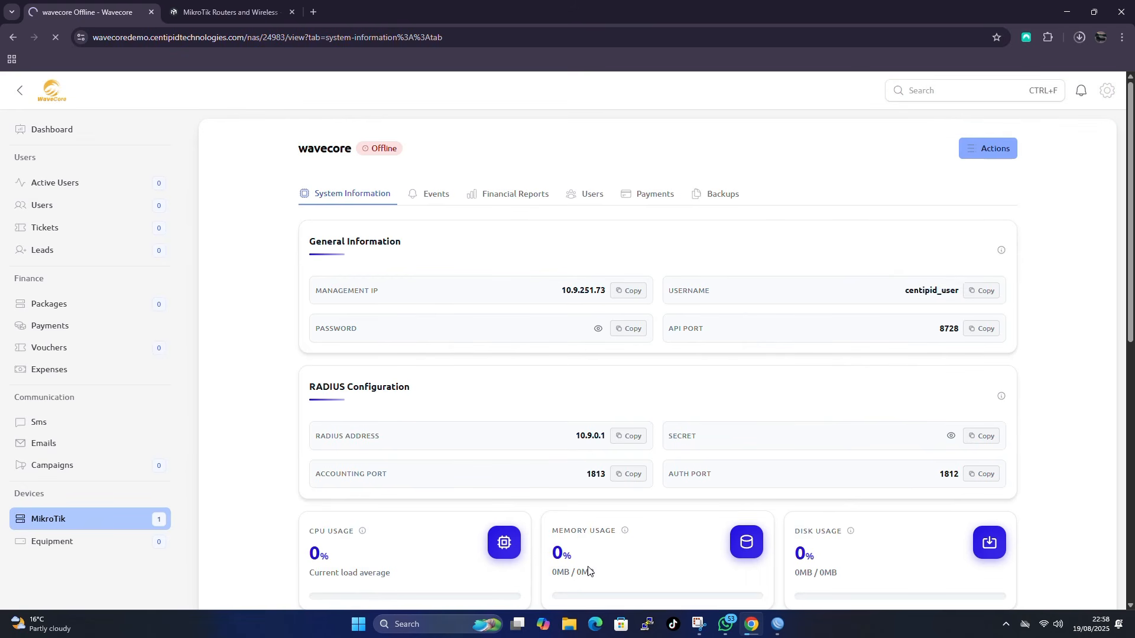
left_click(778, 624)
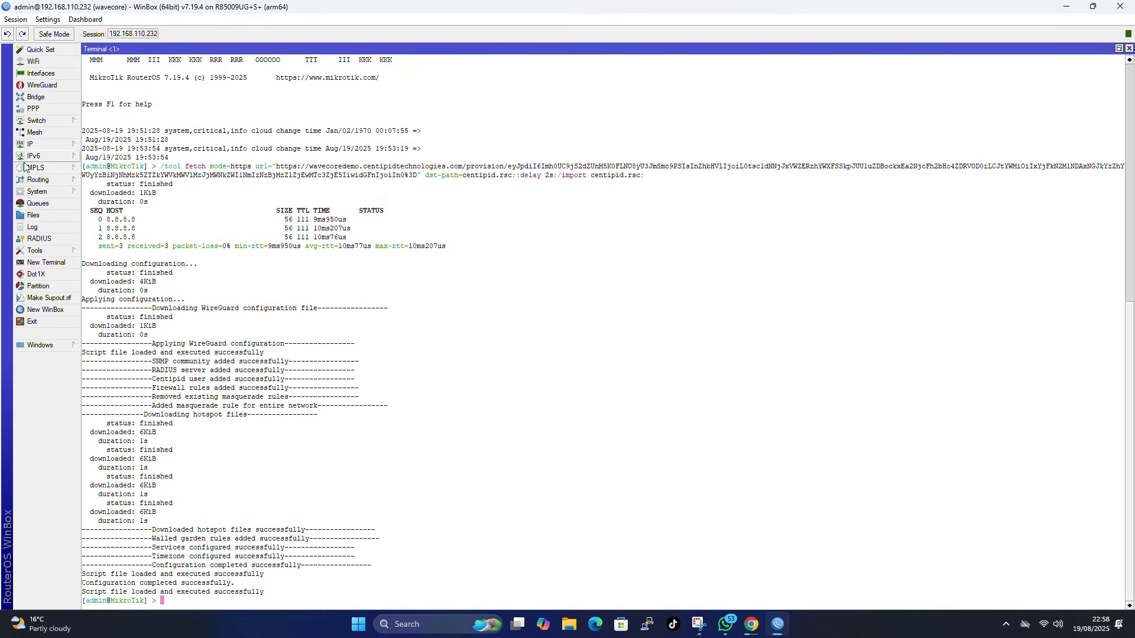
- Show the router Log with a widened Message column and scroll through the provisioning entries
left_click(33, 227)
left_click_drag(477, 77, 792, 77)
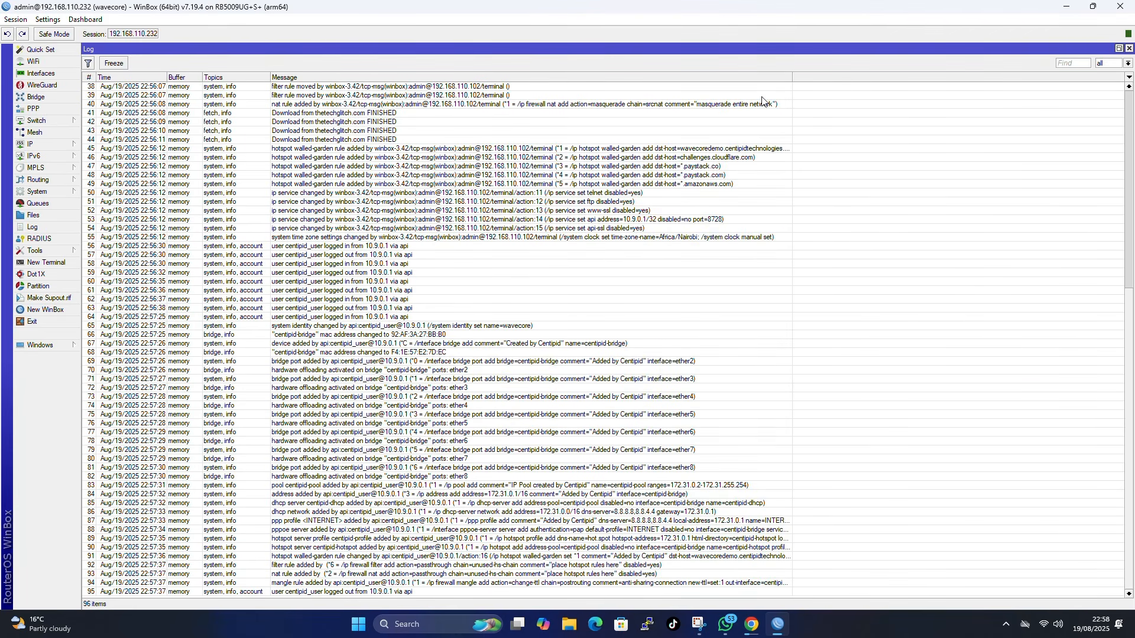
scroll(535, 454, "up", 10)
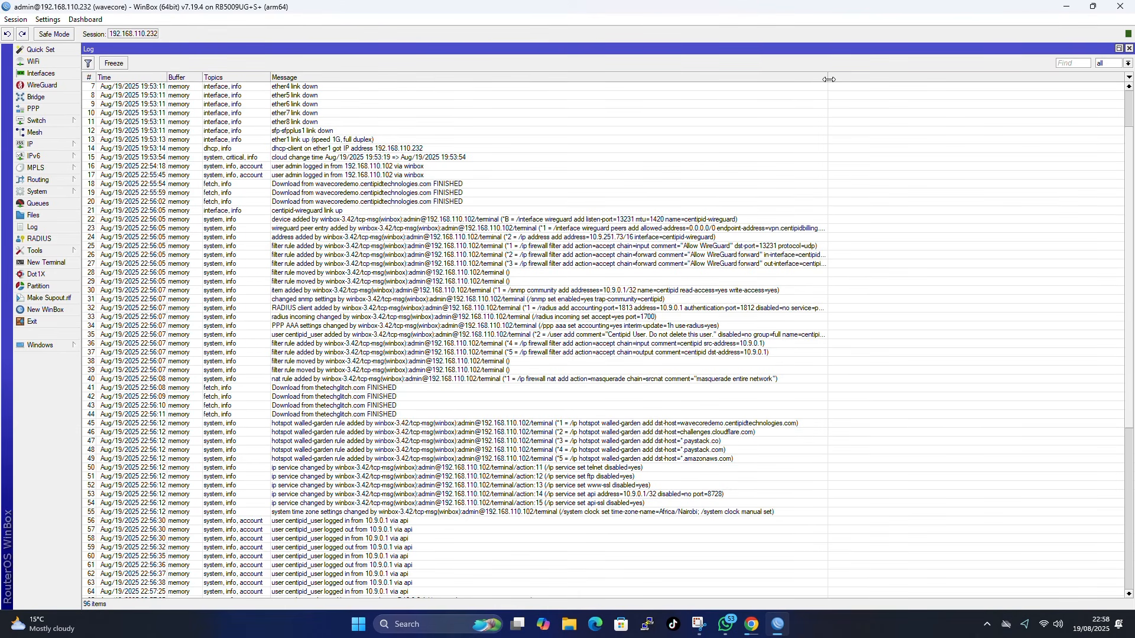
scroll(539, 185, "down", 10)
scroll(358, 248, "up", 10)
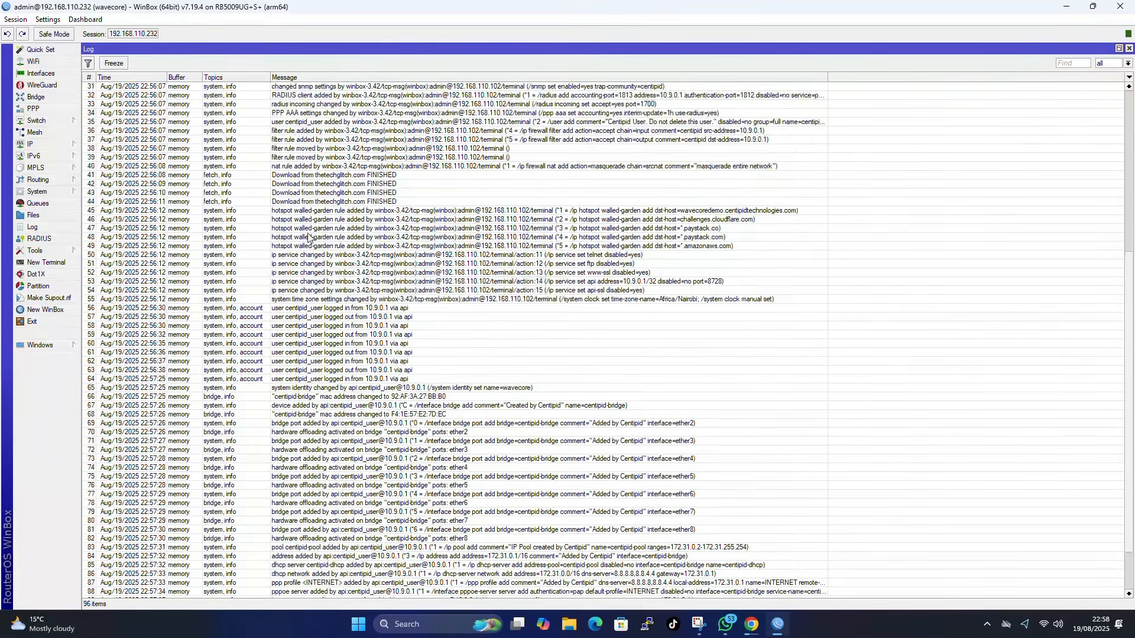
- Check centipid-bridge and its ports, the Hotspot server list, and the PPPoE Servers list
left_click(40, 97)
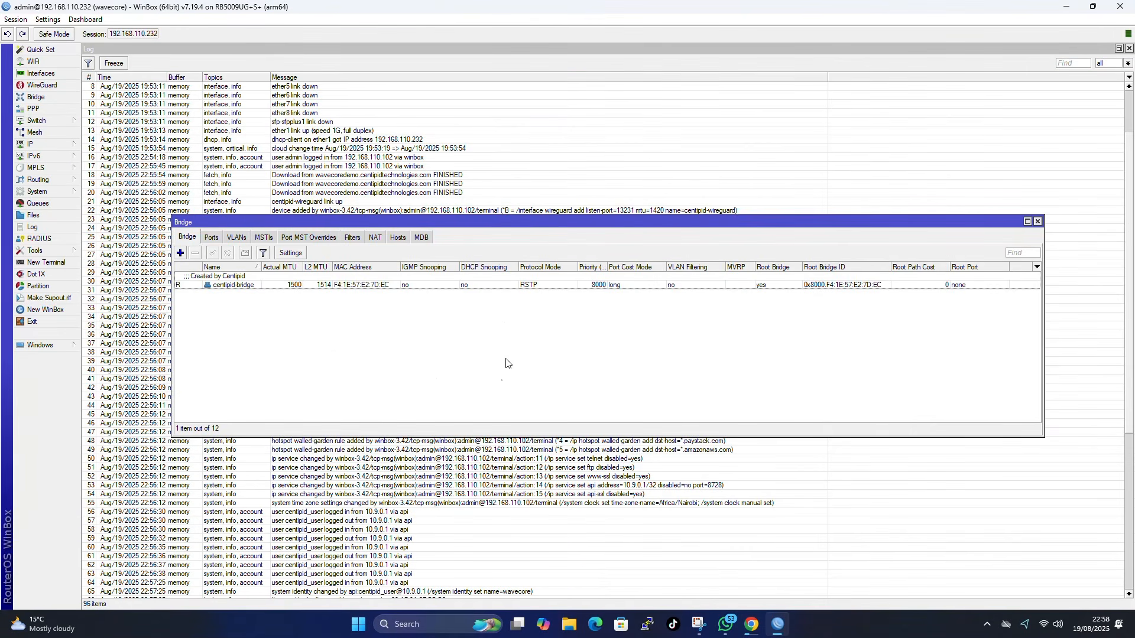
left_click(211, 238)
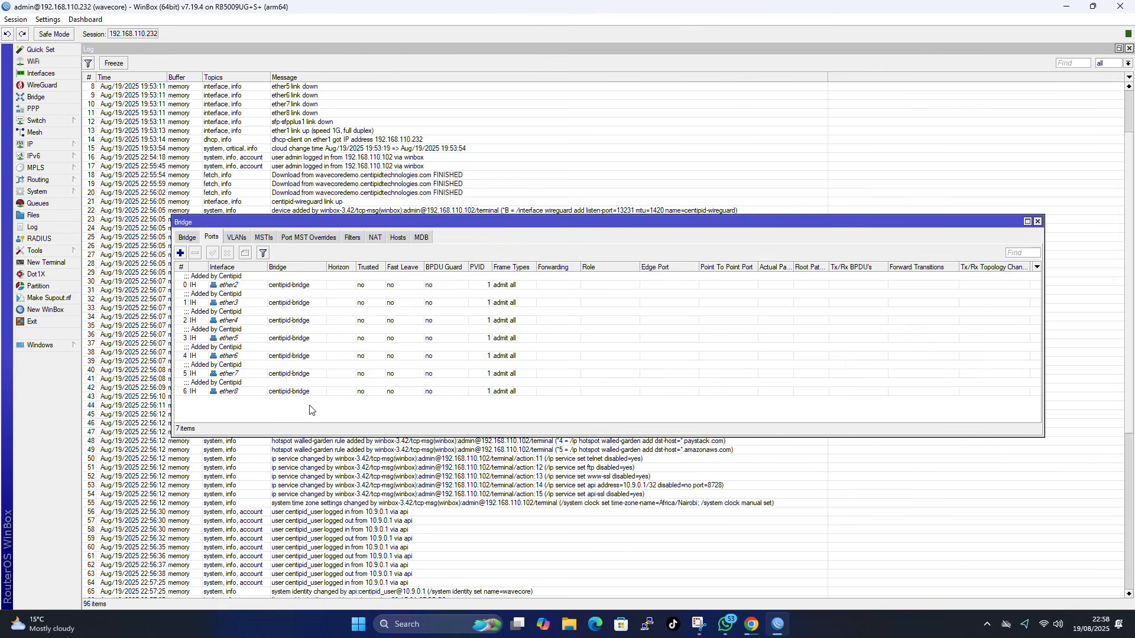
left_click(189, 238)
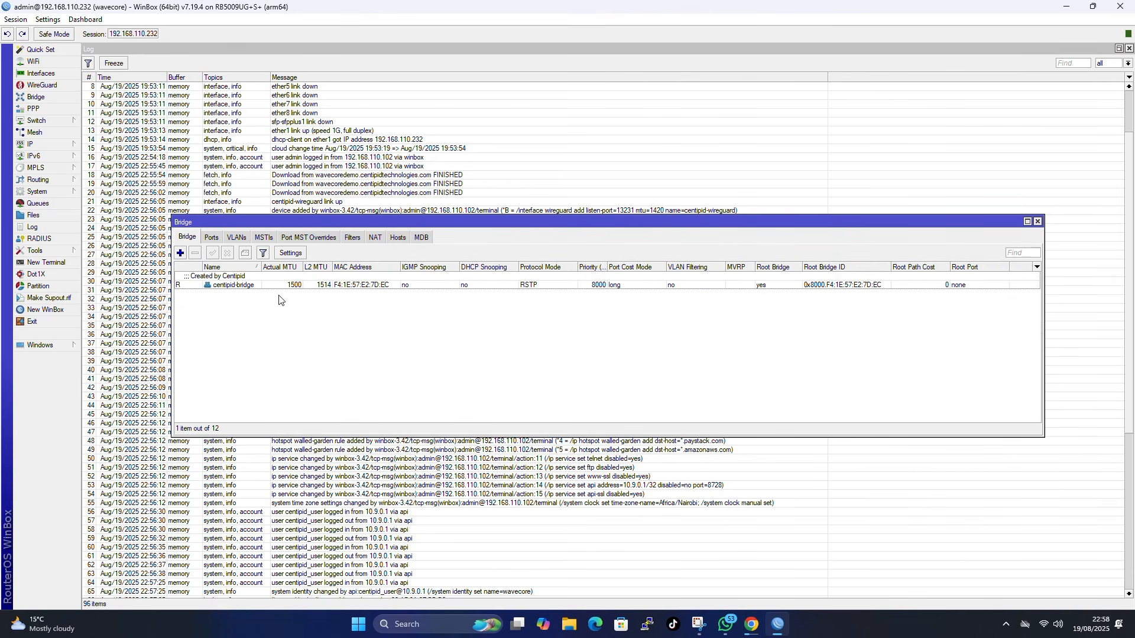
left_click(49, 144)
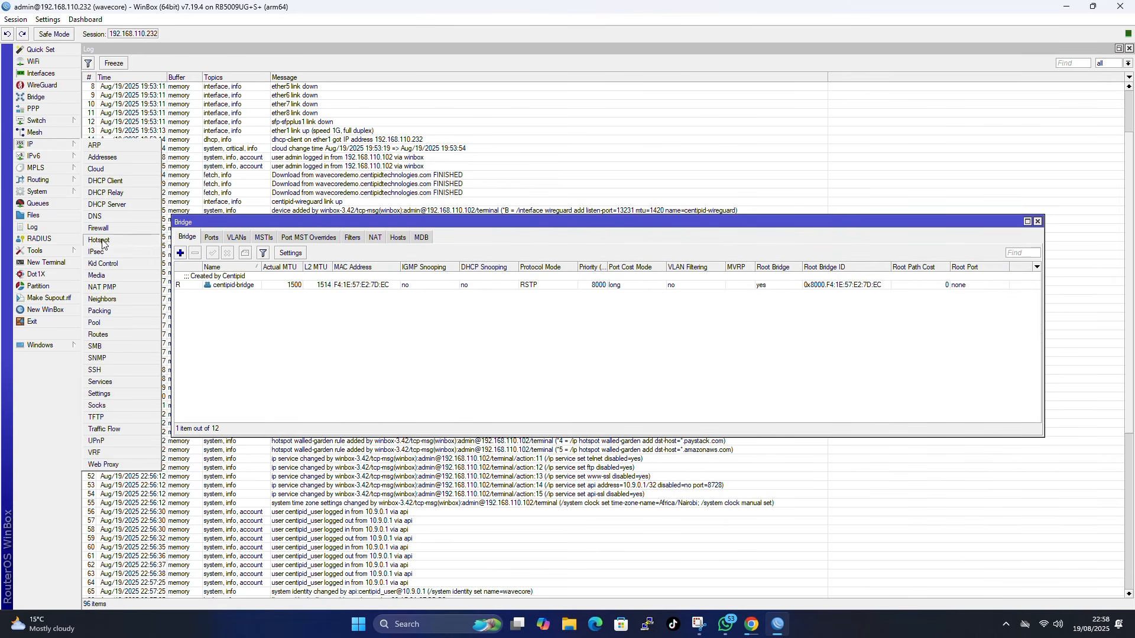
left_click(99, 240)
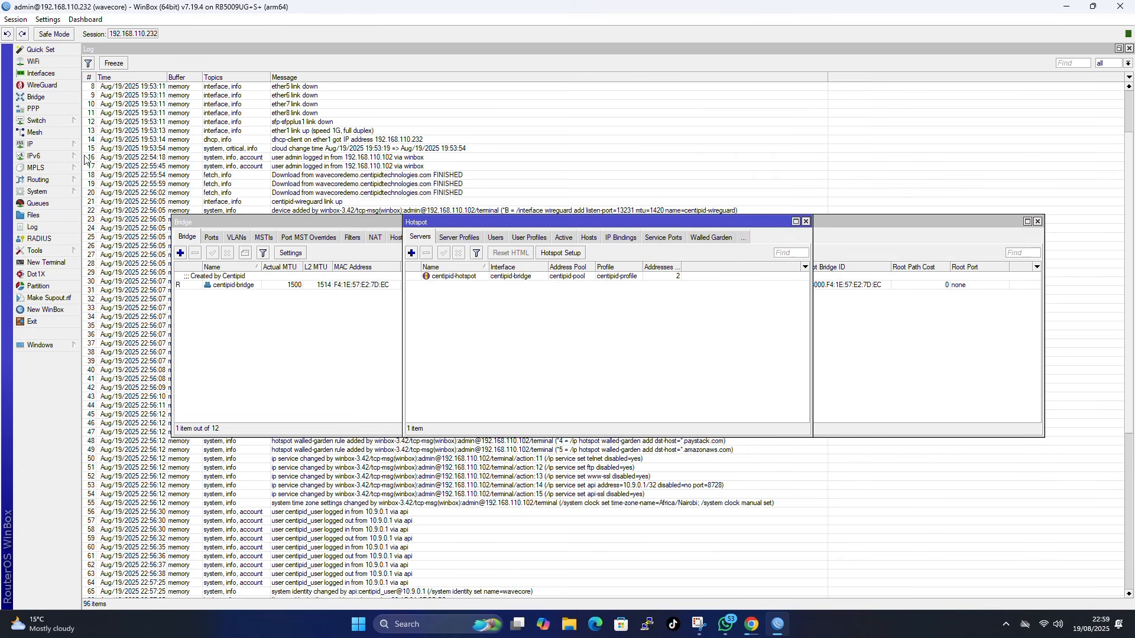
left_click(33, 108)
left_click(248, 237)
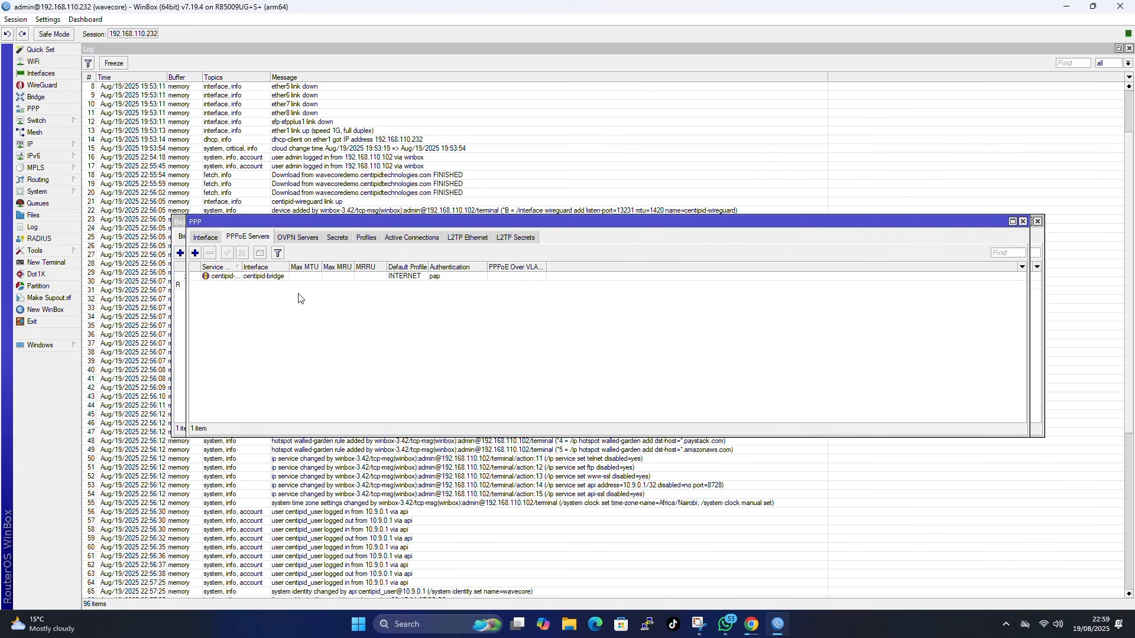